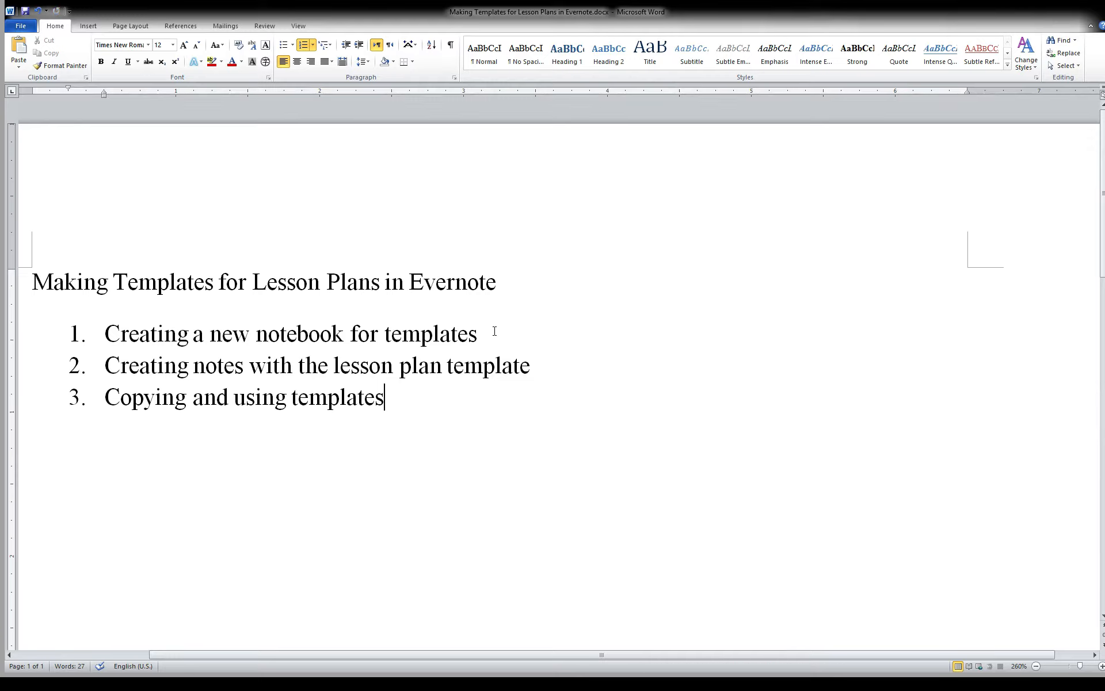
Highlight each item of the tutorial outline in the Word document in turn
{"action": "left_click_drag", "start_coordinate": [495, 331], "coordinate": [151, 323]}
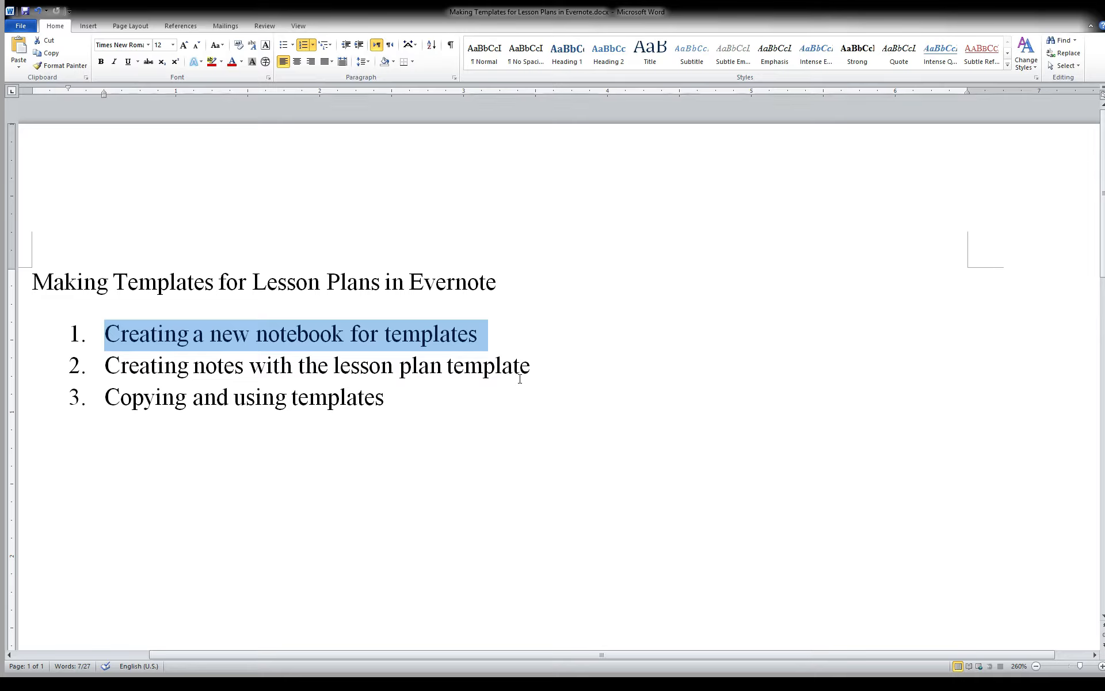
{"action": "left_click", "coordinate": [530, 368]}
{"action": "left_click_drag", "start_coordinate": [531, 368], "coordinate": [161, 362]}
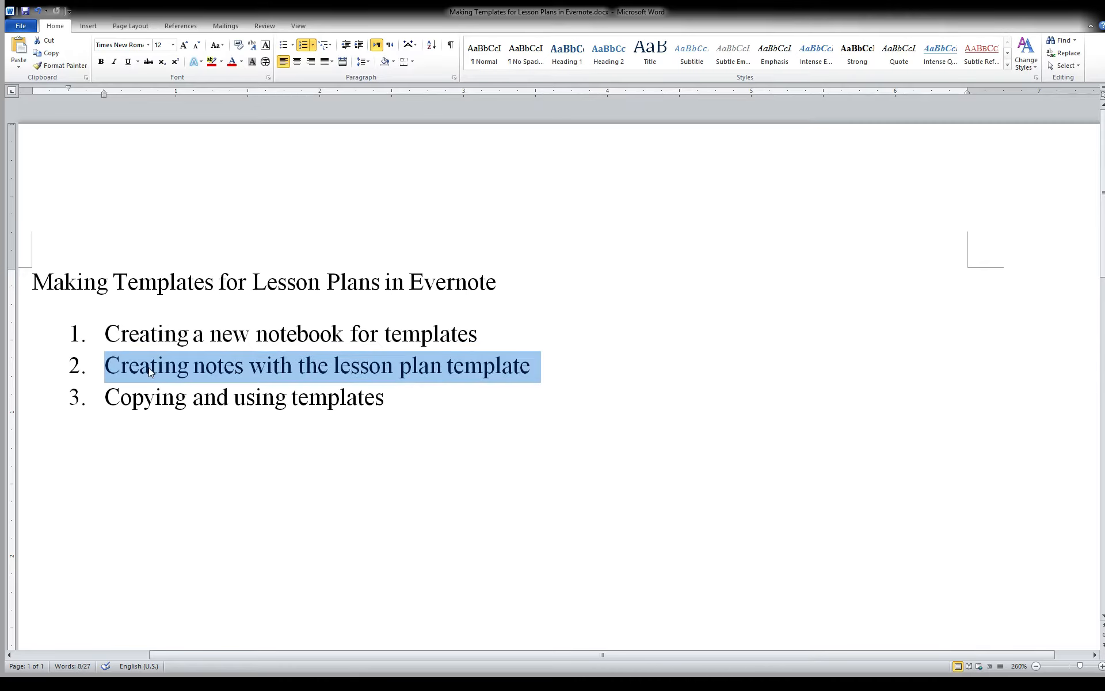
{"action": "left_click", "coordinate": [437, 397]}
{"action": "left_click_drag", "start_coordinate": [437, 397], "coordinate": [94, 395]}
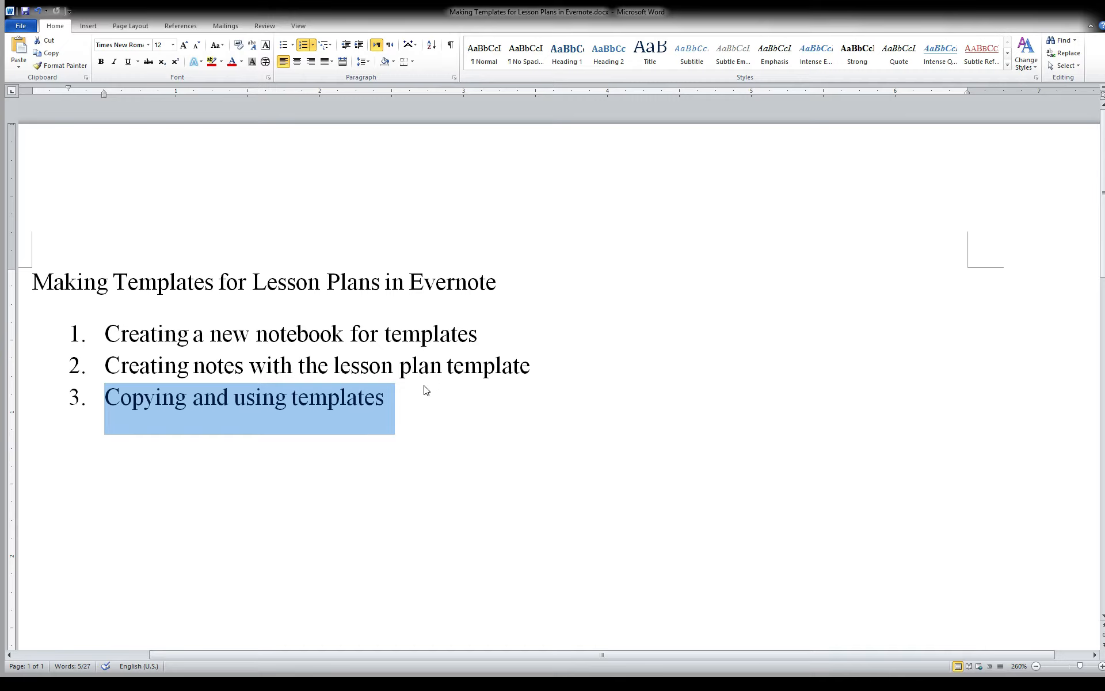
{"action": "left_click", "coordinate": [420, 400]}
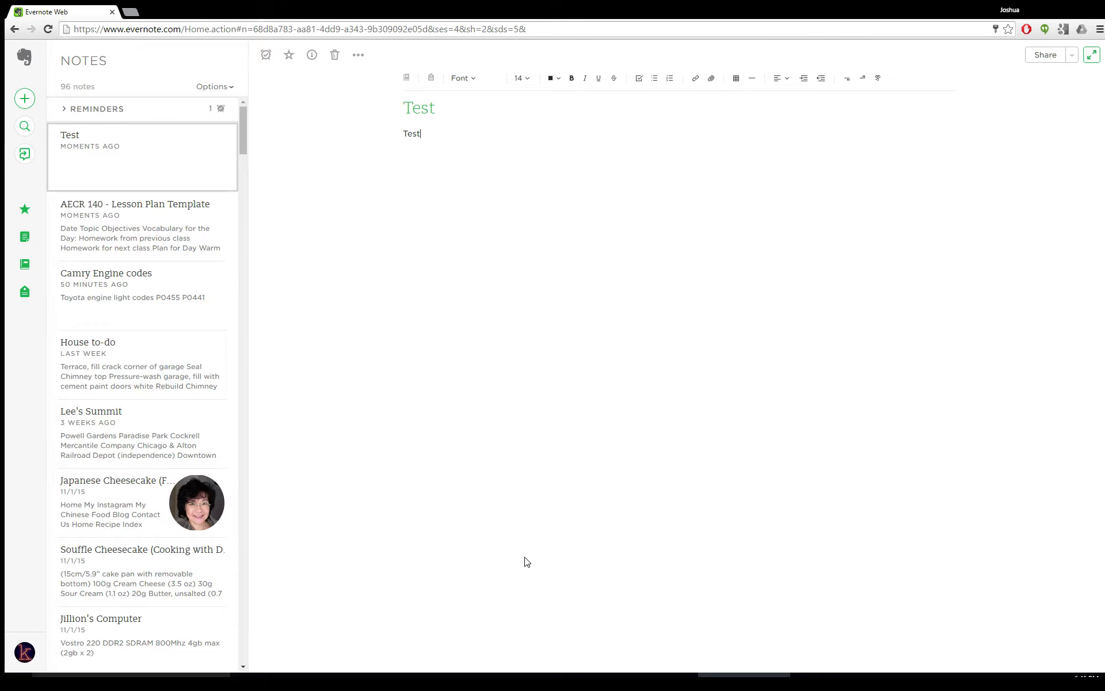
Create a new notebook named Lesson Plan Templates
{"action": "left_click_drag", "start_coordinate": [180, 28], "coordinate": [27, 16]}
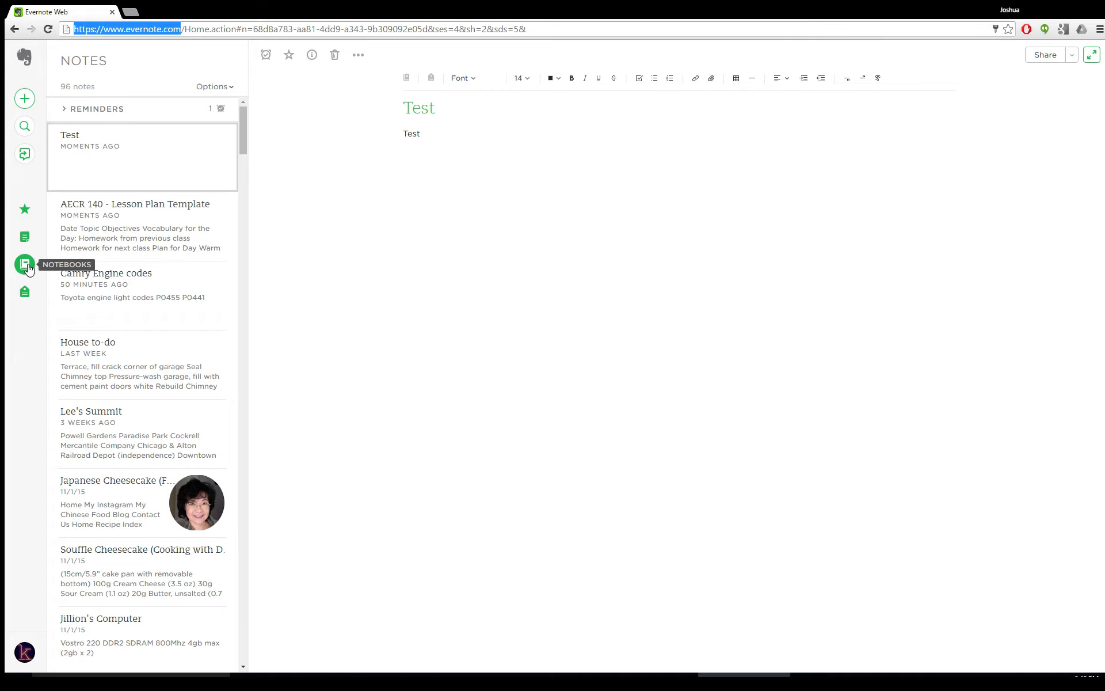
{"action": "left_click", "coordinate": [29, 268]}
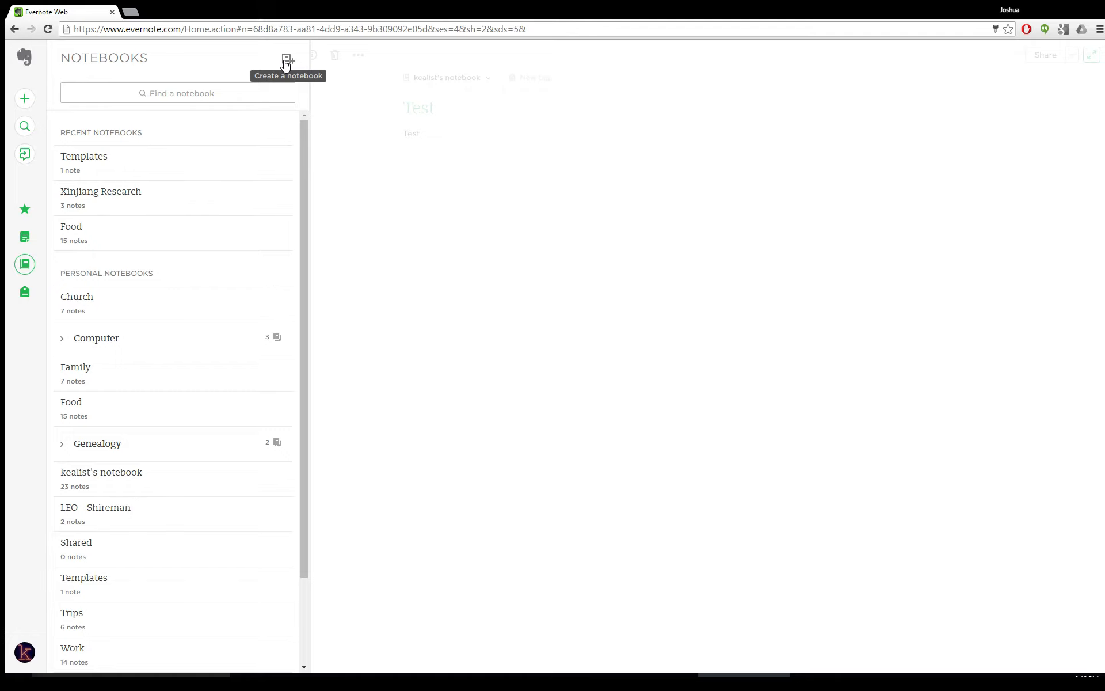
{"action": "left_click", "coordinate": [286, 61]}
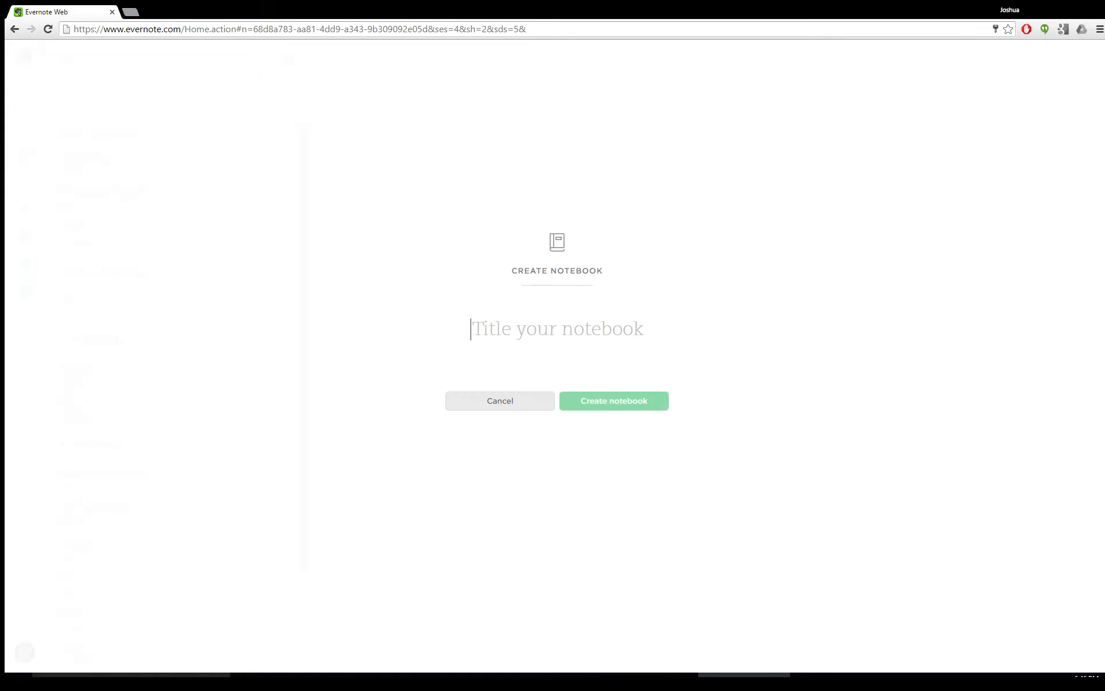
{"action": "type", "text": "Lesso"}
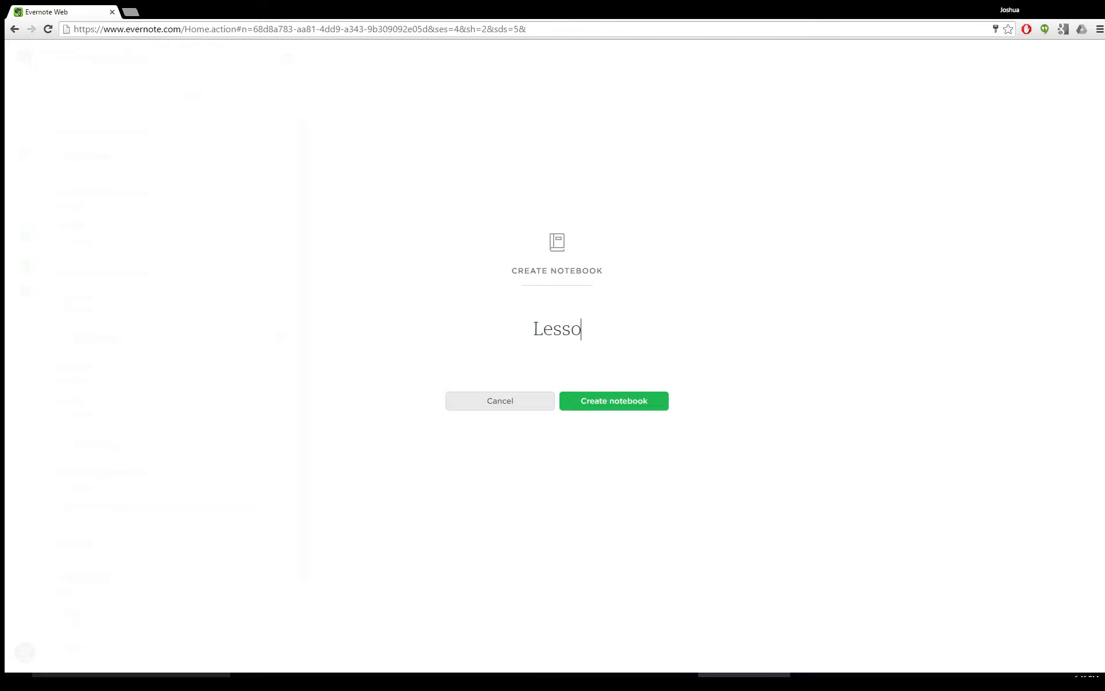
{"action": "type", "text": "n Plan Temp"}
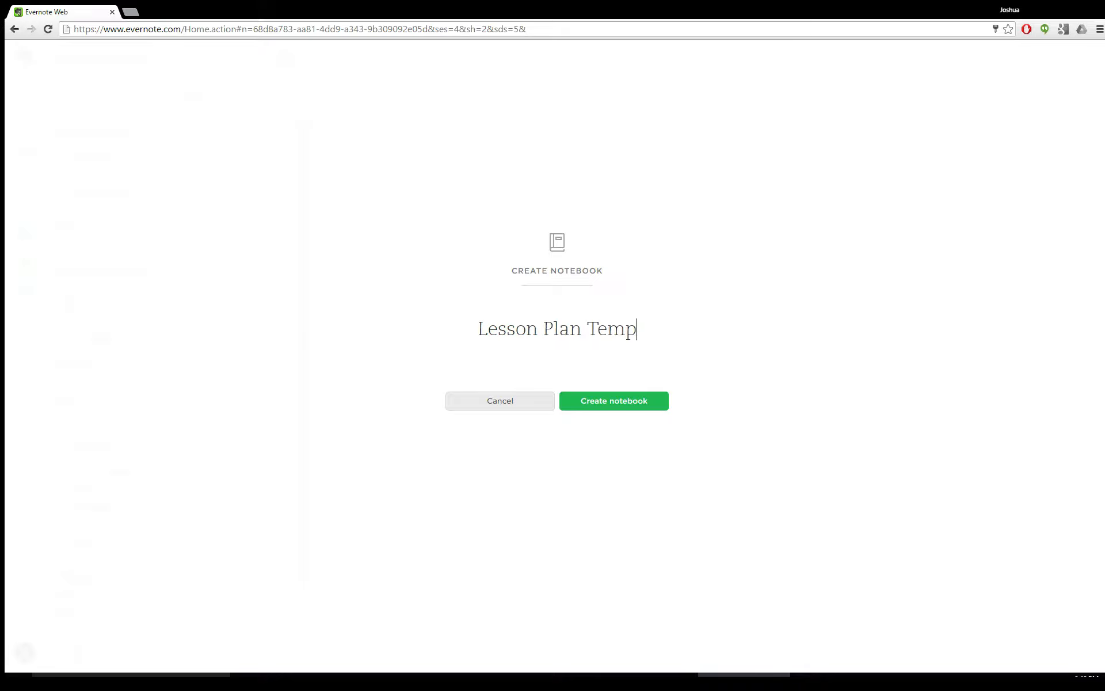
{"action": "type", "text": "lates"}
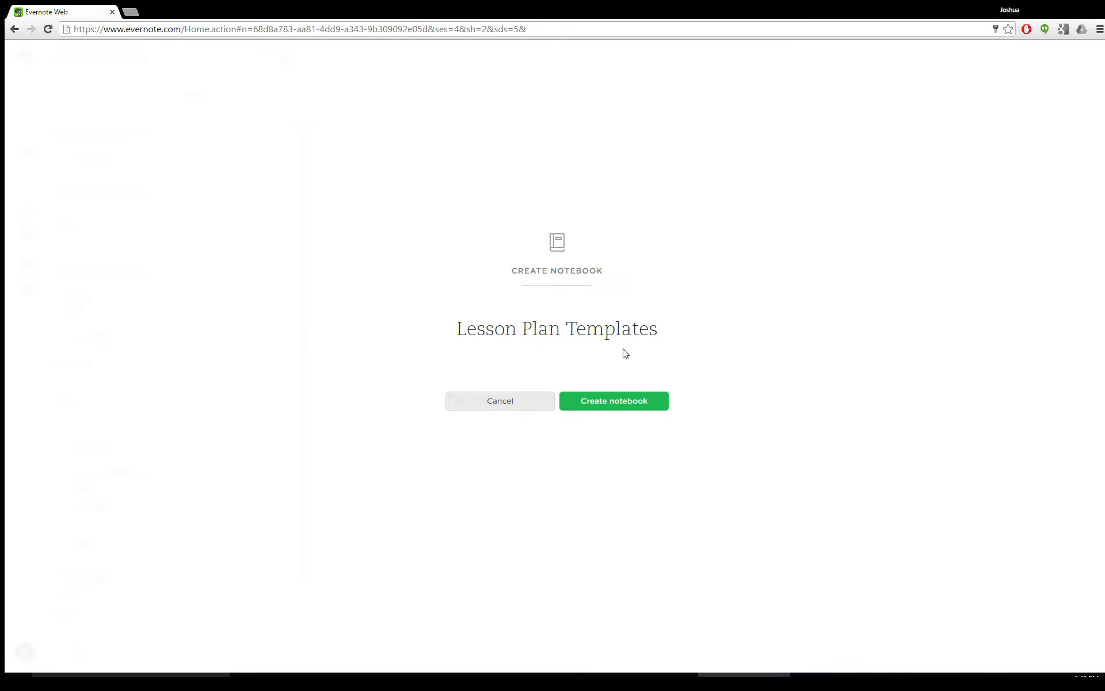
{"action": "left_click", "coordinate": [613, 410]}
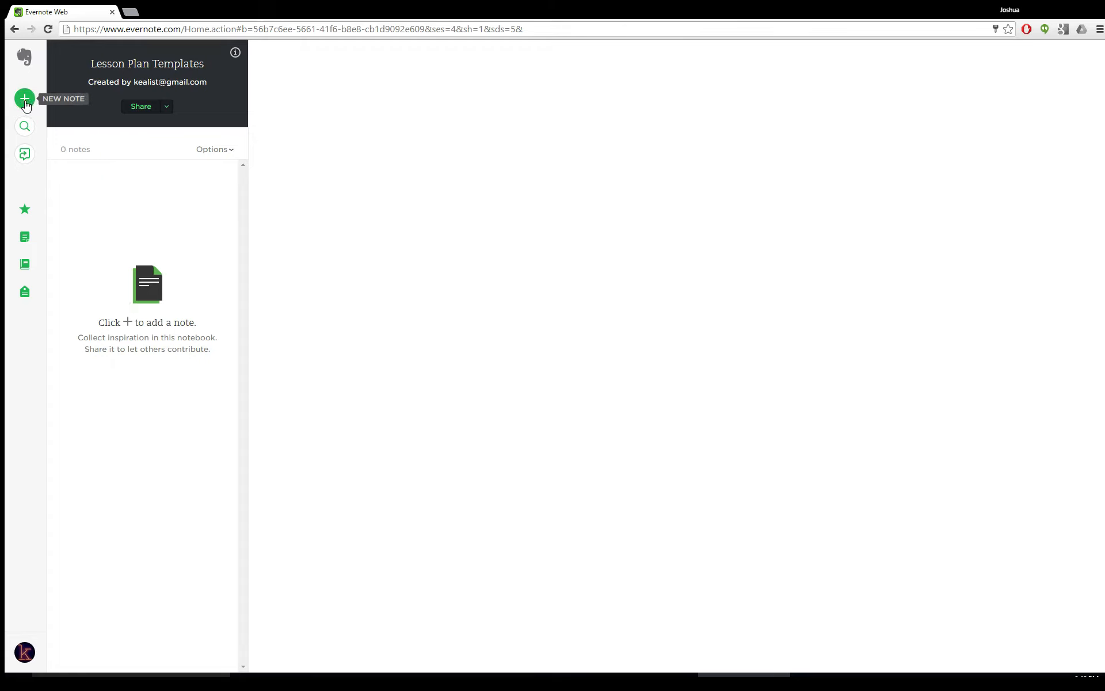
Create a new note in that notebook titled AECR 140 Lesson Plan Template
{"action": "left_click", "coordinate": [25, 103]}
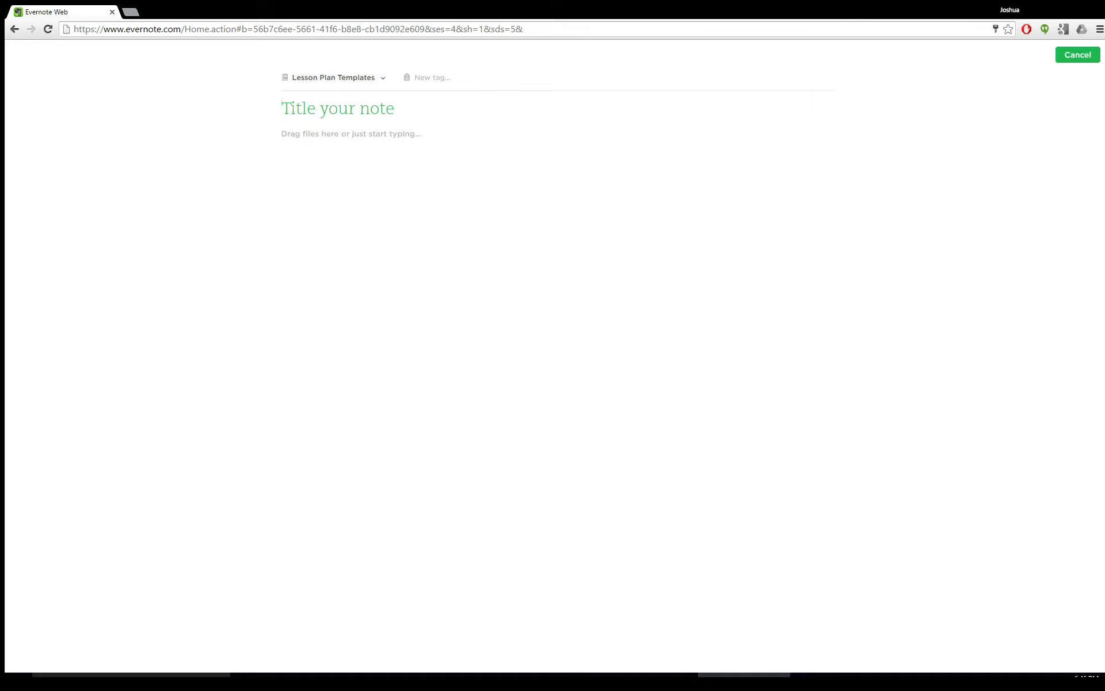
{"action": "type", "text": "AECR "}
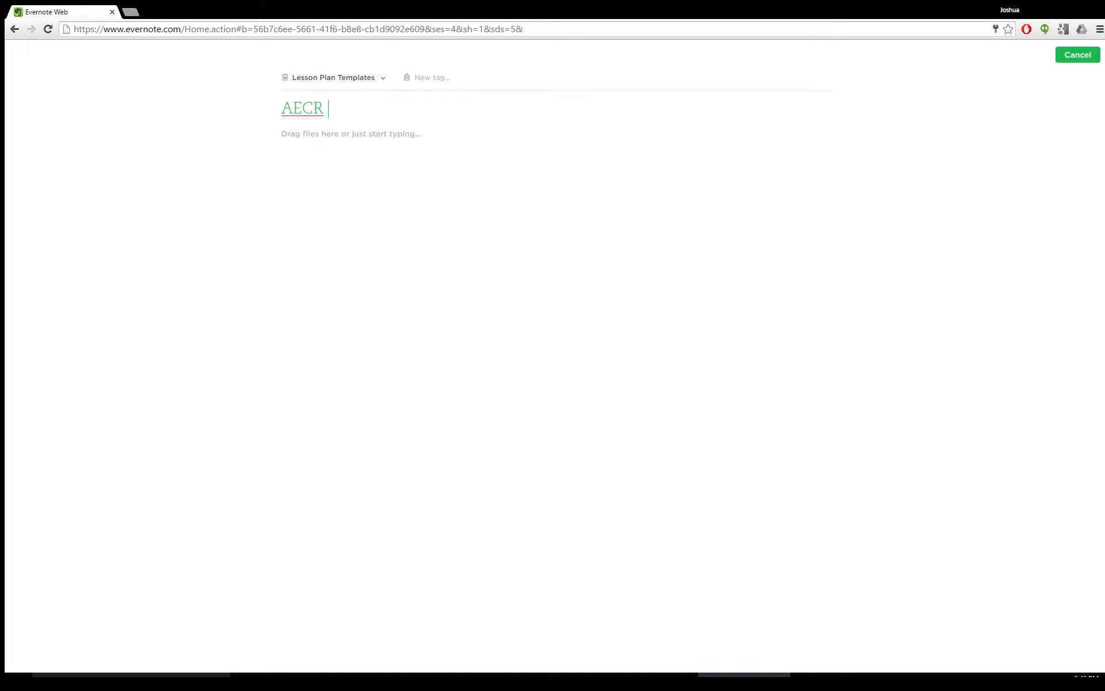
{"action": "type", "text": "140 Lesson Plan "}
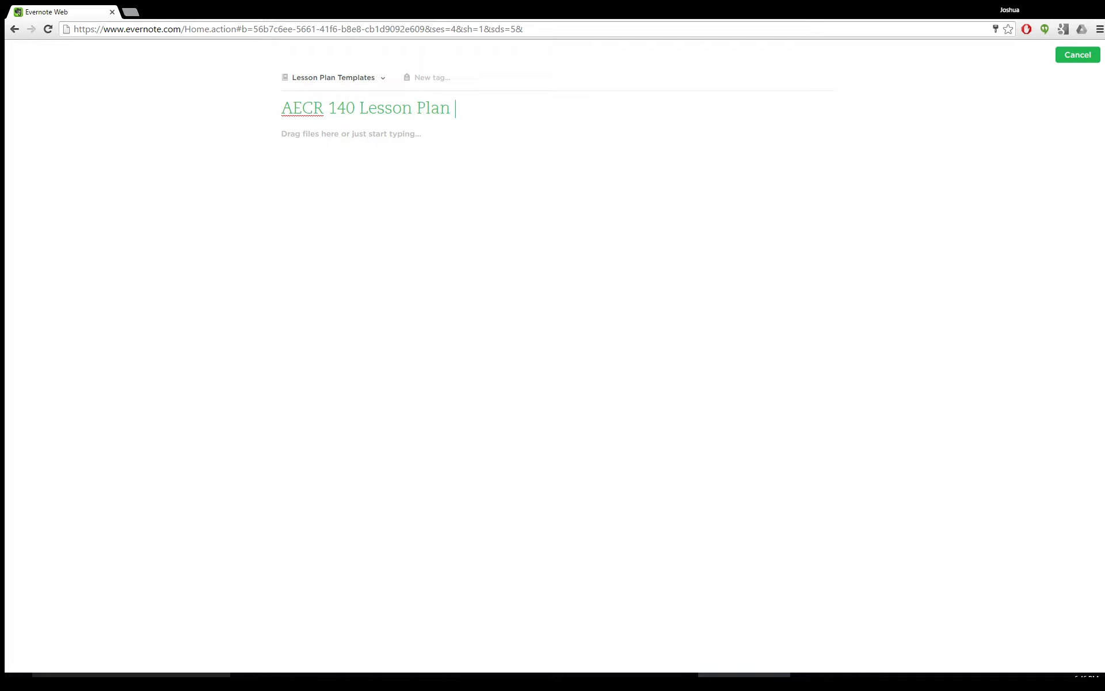
{"action": "type", "text": "Template"}
Paste the lesson plan template into the note's body and finish editing the note
{"action": "left_click", "coordinate": [408, 134]}
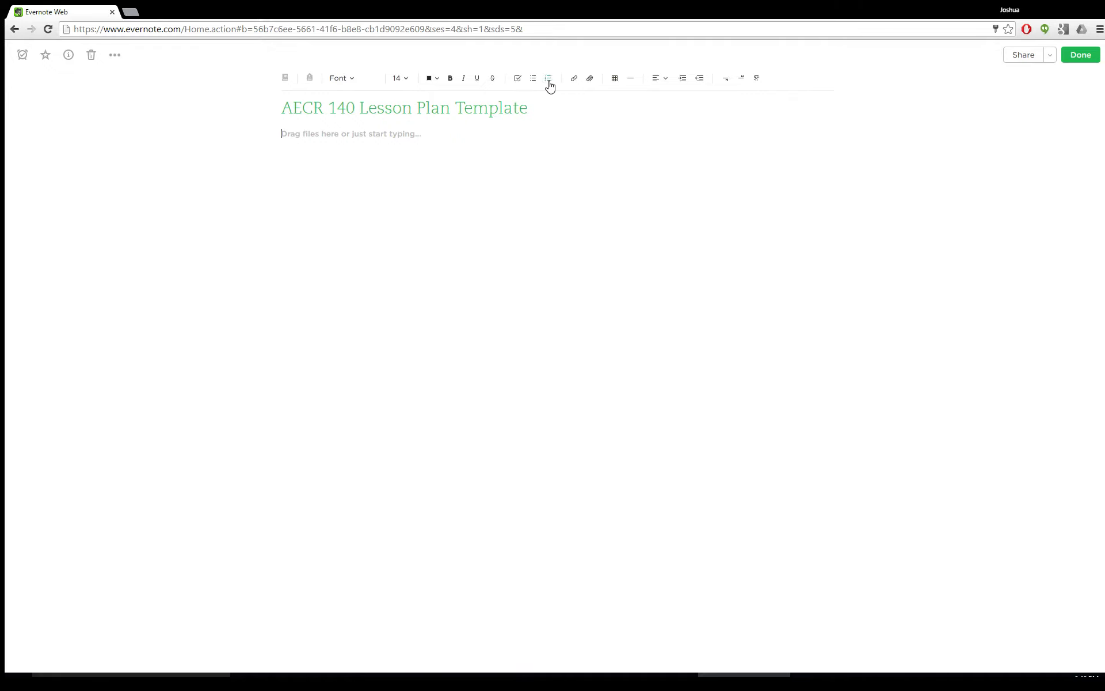
{"action": "left_click", "coordinate": [393, 140]}
{"action": "type", "text": "Date\t Topic\t Objectives\t Vocabulary for the Day: Homework from previous class Homework for next class Plan for Day Warm up & Attendance (8:00) Do X, Y, Z  Activity one (8:10) Description of activity  Activity two (8:30) Description of activity"}
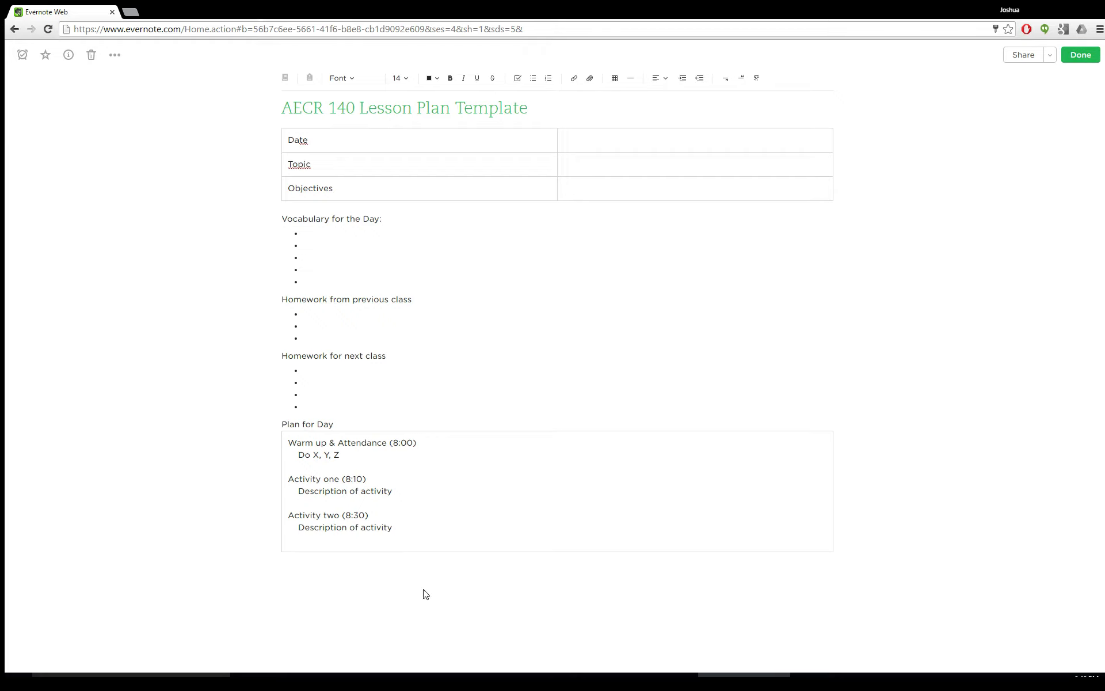
{"action": "left_click", "coordinate": [1085, 60]}
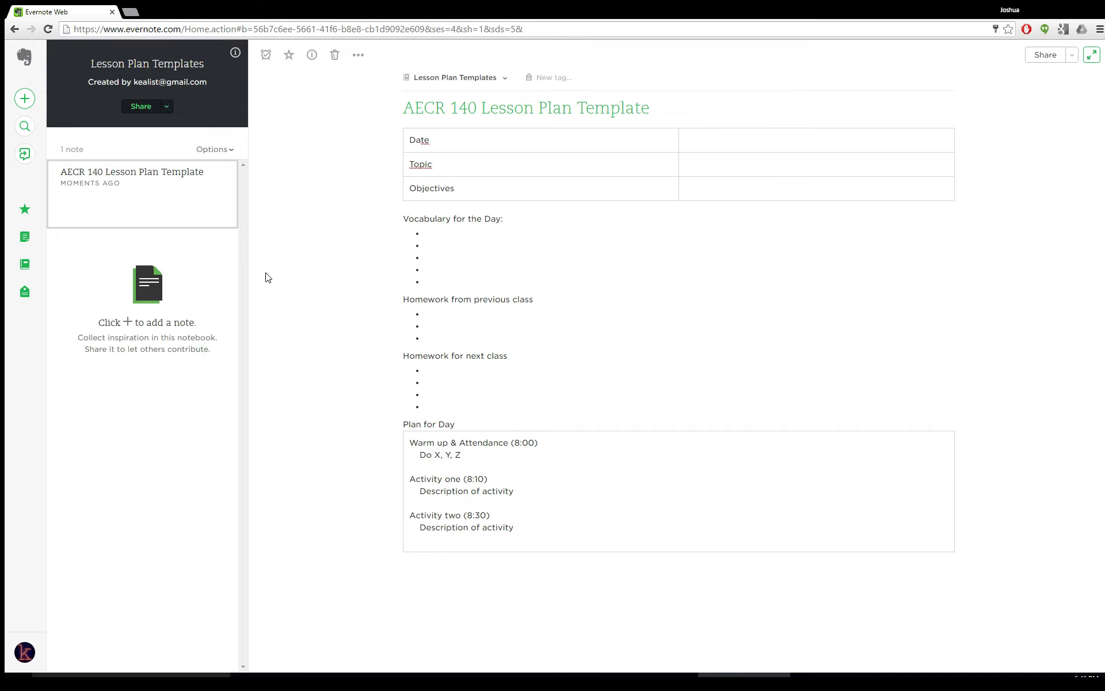
Select the entire contents of the template note and copy them
{"action": "left_click", "coordinate": [553, 510]}
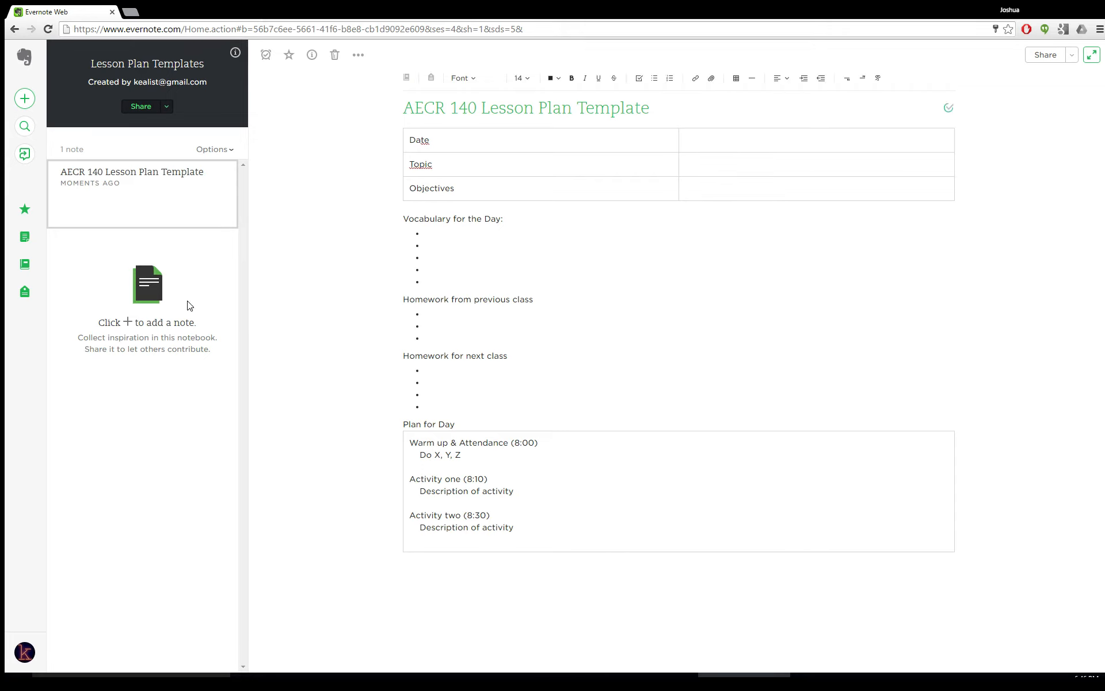
{"action": "mouse_move", "coordinate": [229, 220]}
{"action": "key", "text": "ctrl+a"}
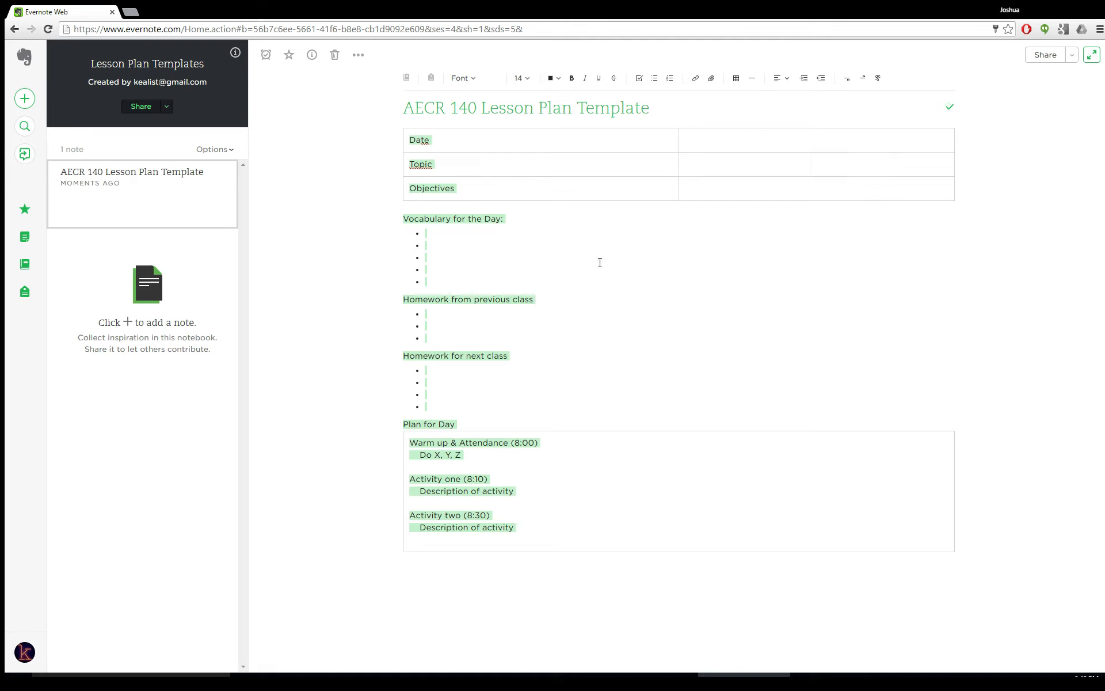
{"action": "left_click", "coordinate": [641, 392]}
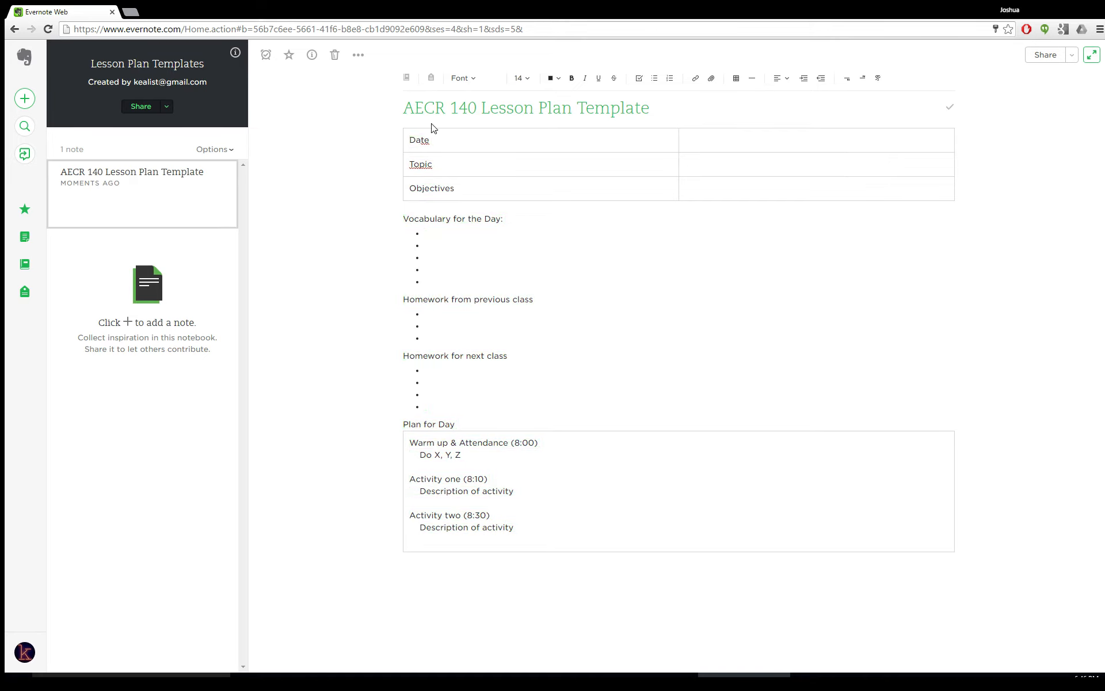
{"action": "left_click_drag", "start_coordinate": [406, 135], "coordinate": [778, 603]}
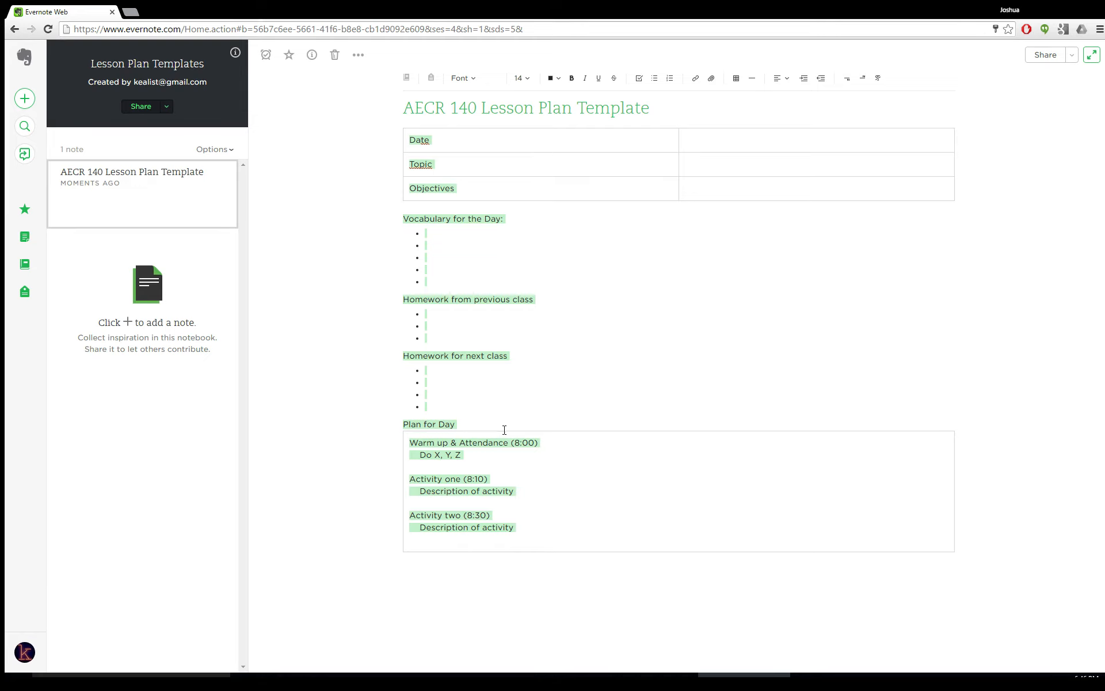
{"action": "left_click", "coordinate": [582, 369]}
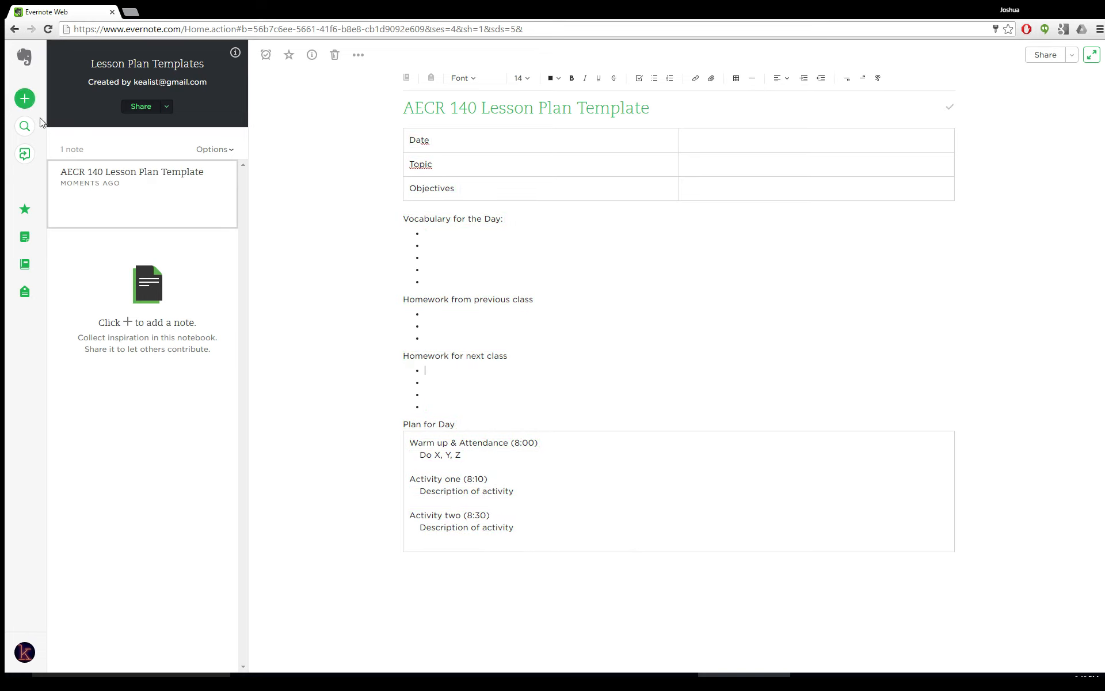
Create another notebook named 2016 Spring - AECR140
{"action": "left_click", "coordinate": [29, 270]}
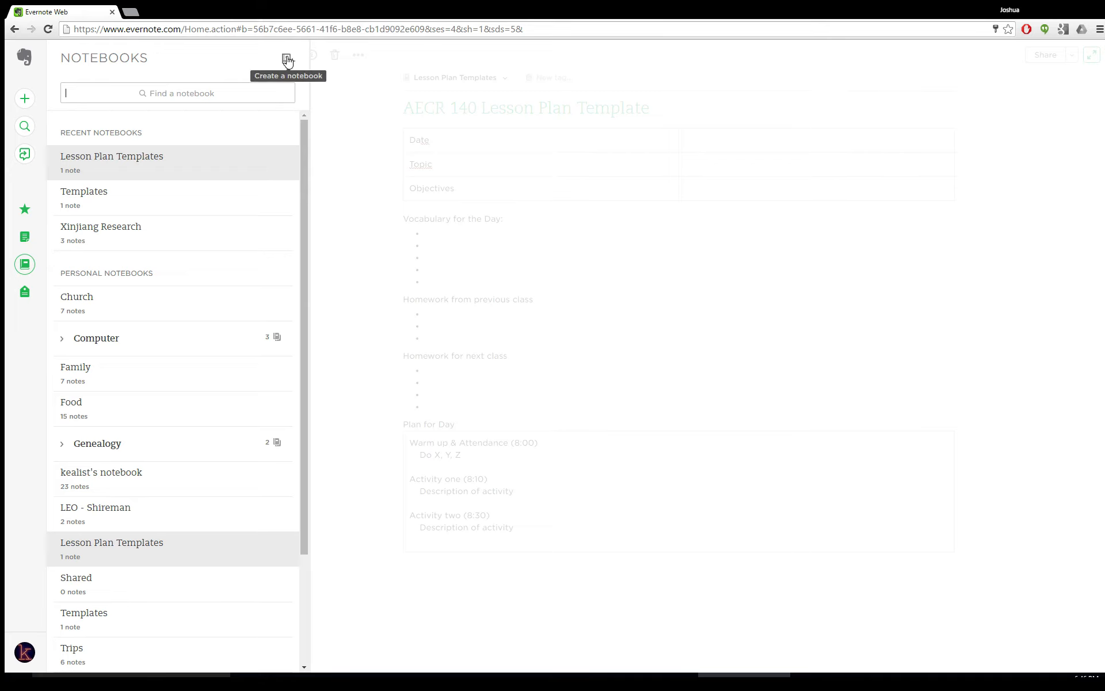
{"action": "left_click", "coordinate": [287, 60]}
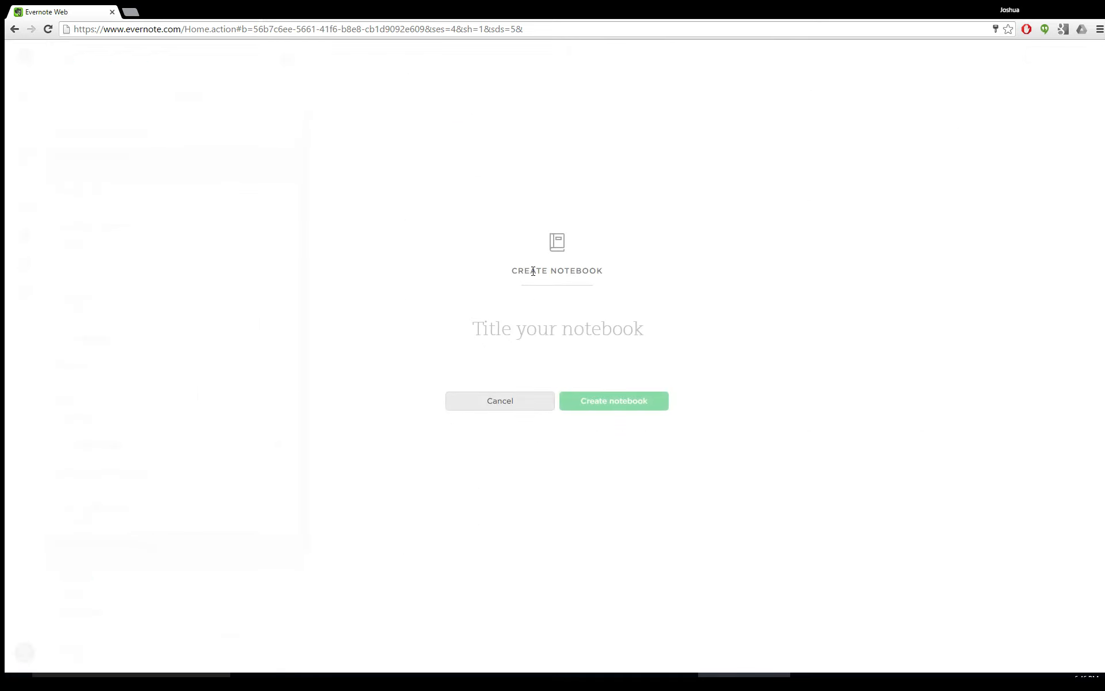
{"action": "type", "text": "2016 "}
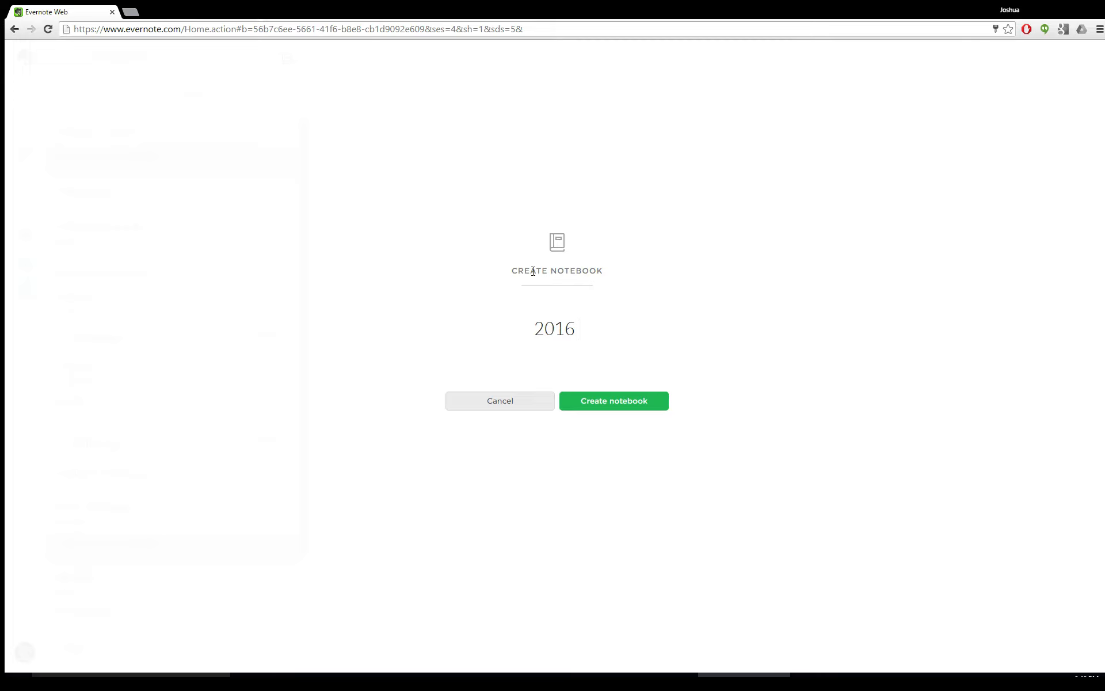
{"action": "type", "text": "Spring"}
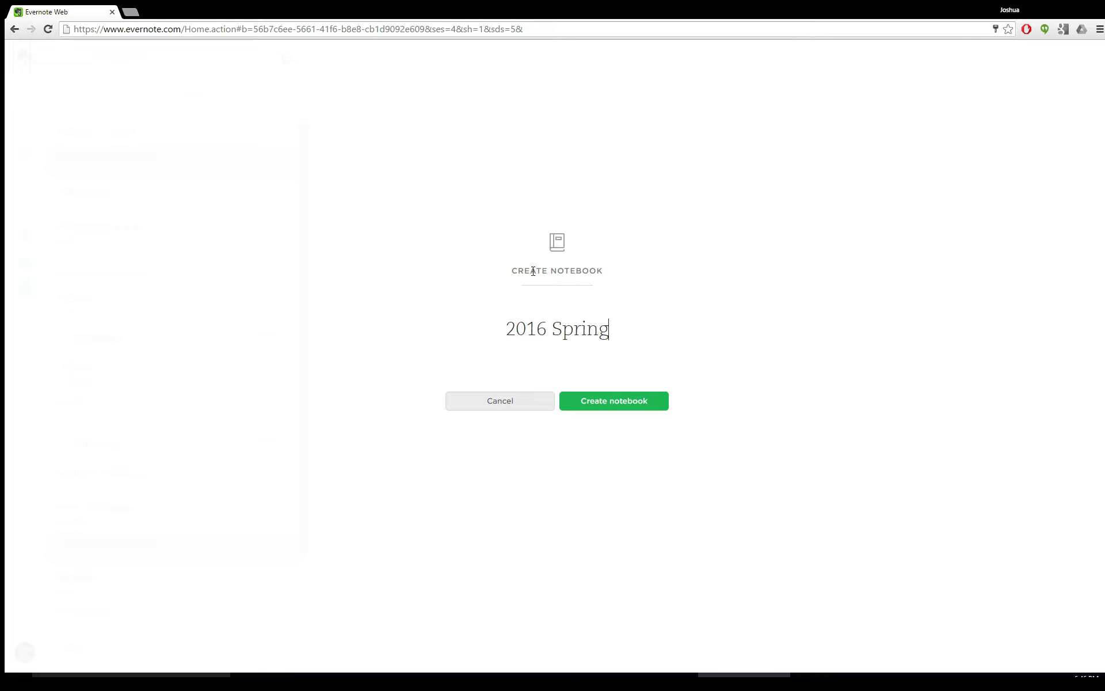
{"action": "type", "text": " - AEC"}
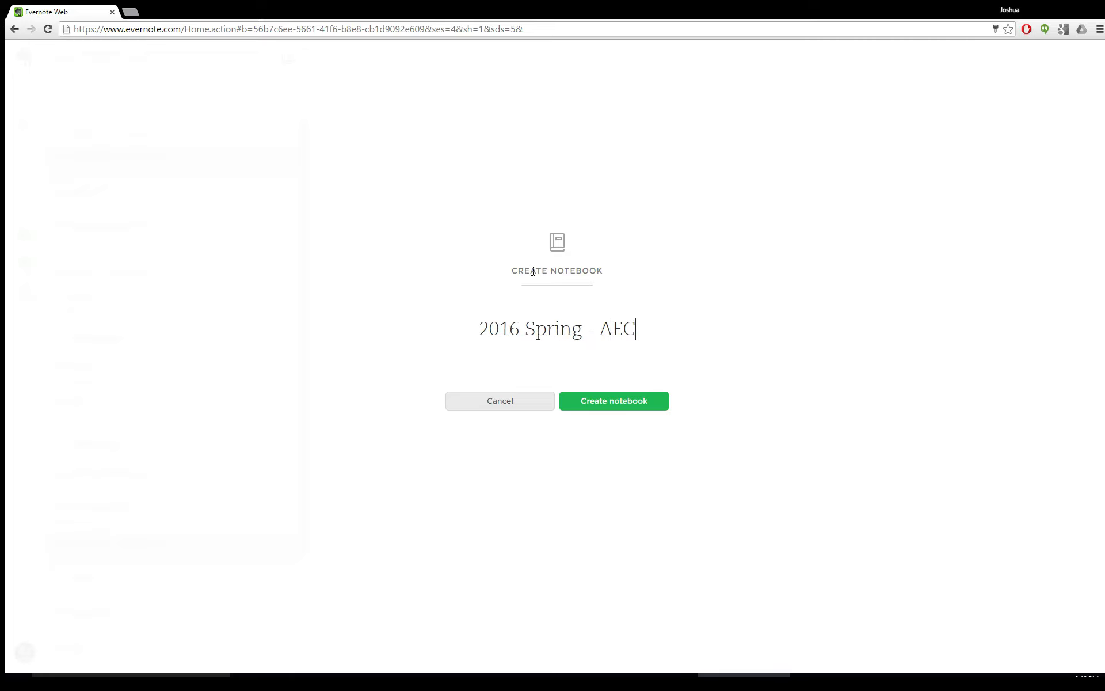
{"action": "type", "text": "R140"}
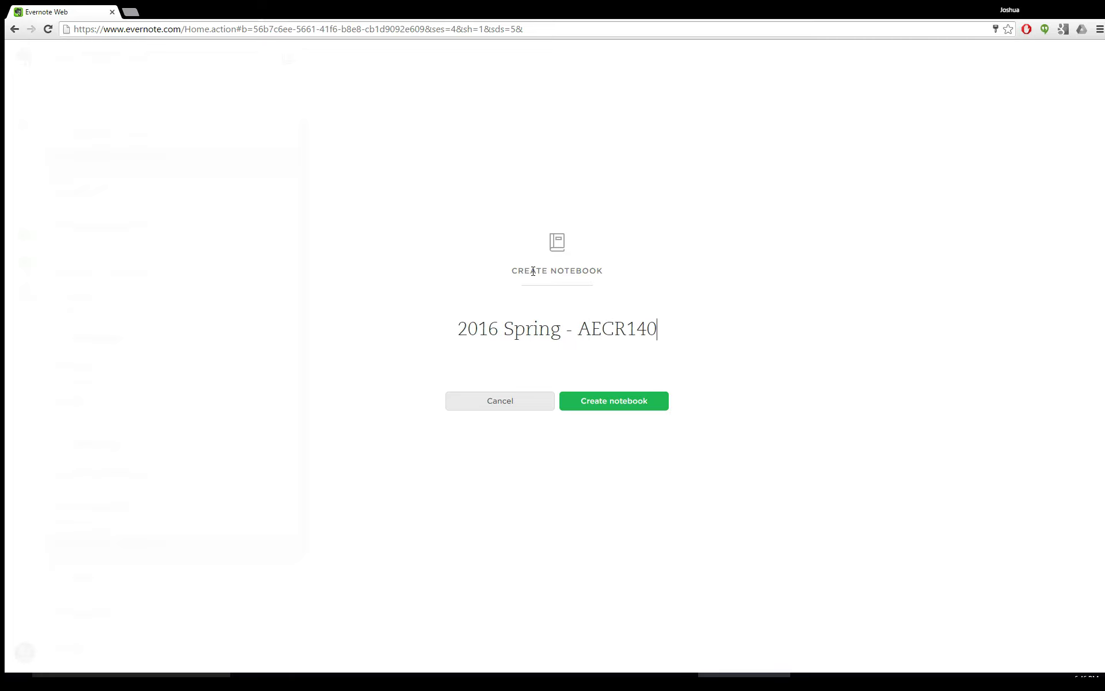
{"action": "left_click", "coordinate": [605, 402]}
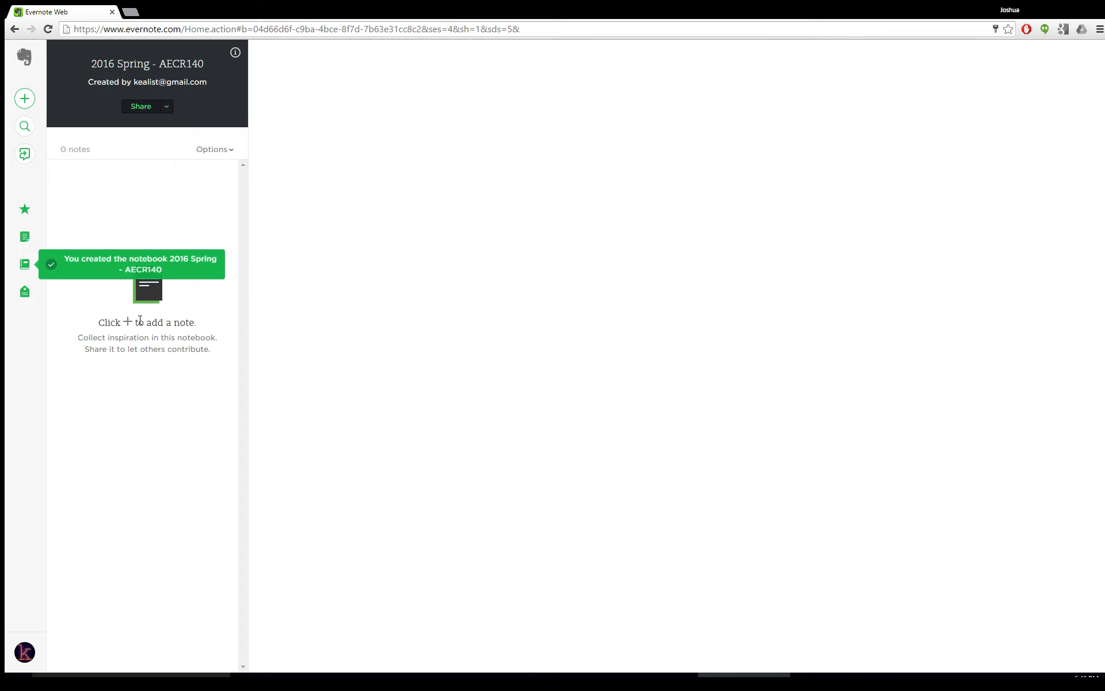
Create a new note in the class notebook titled 2016 04 12 - Unit 4 Review
{"action": "left_click", "coordinate": [23, 98]}
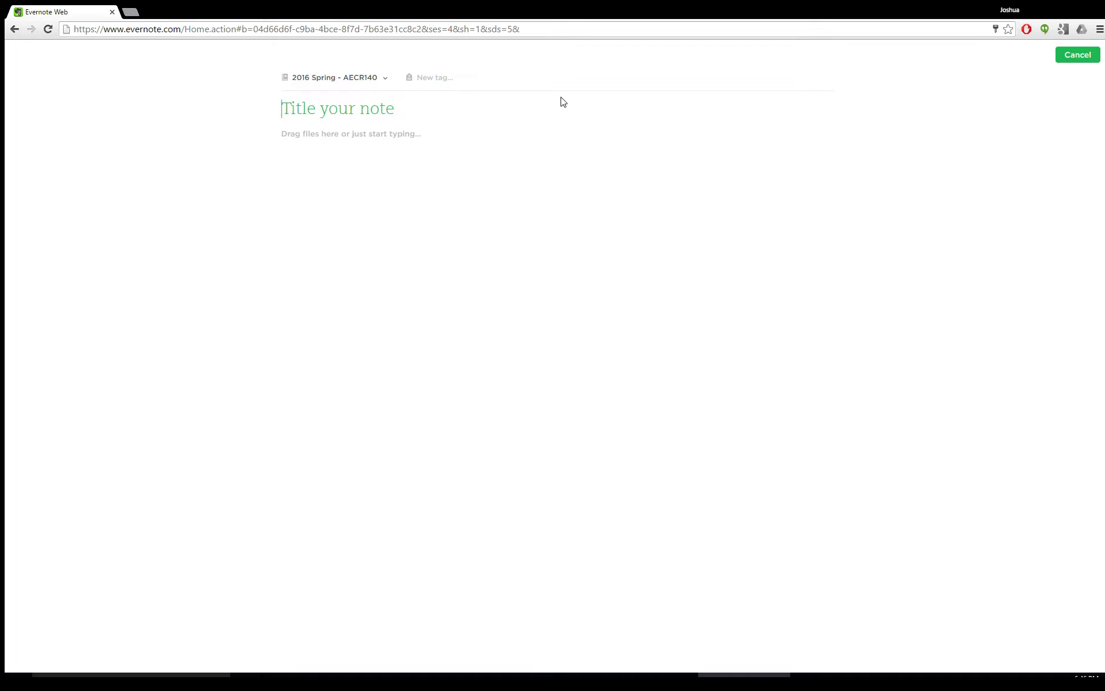
{"action": "type", "text": "2016 04 12"}
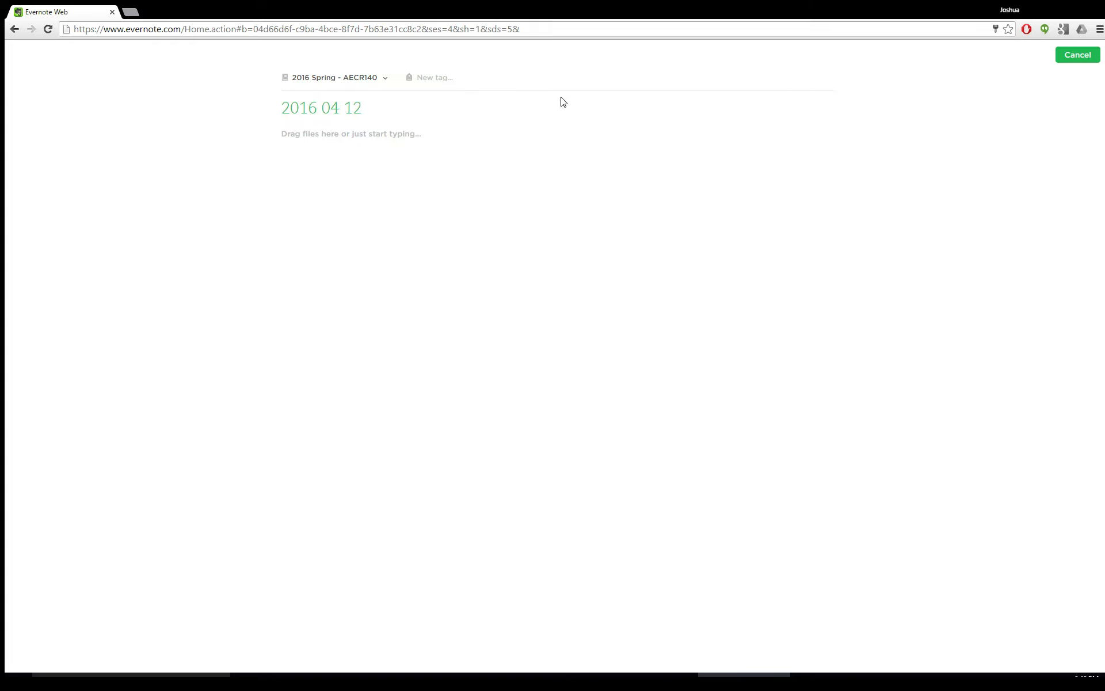
{"action": "type", "text": " - Unit 4 Review"}
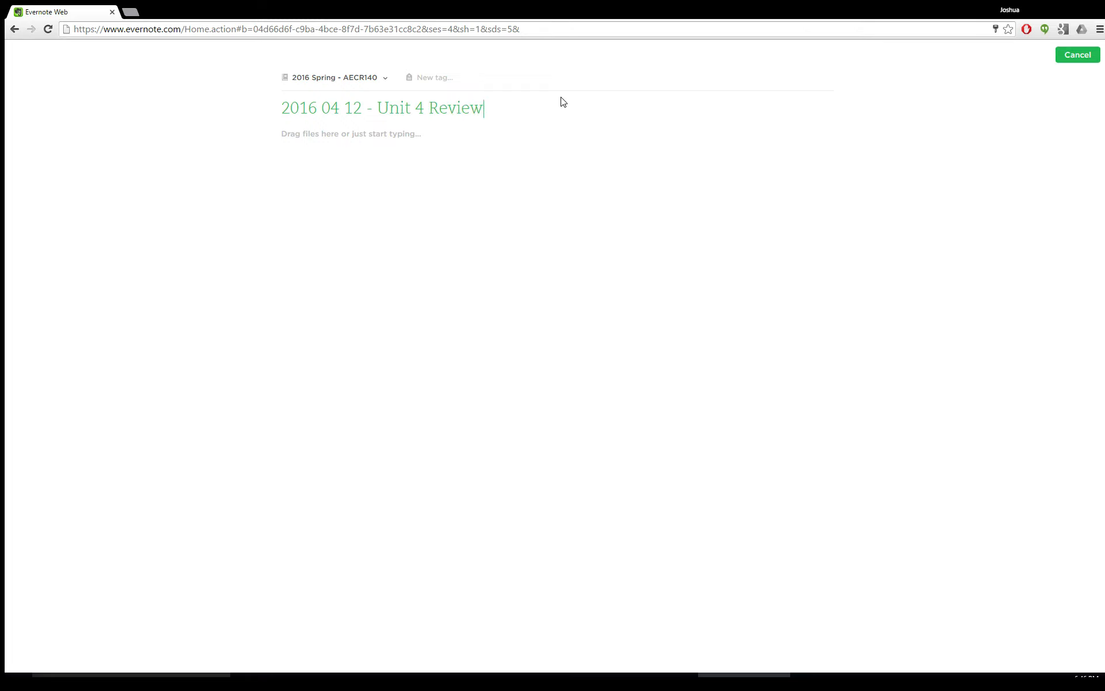
Paste the copied template into the new note's body and finish editing
{"action": "left_click", "coordinate": [479, 136]}
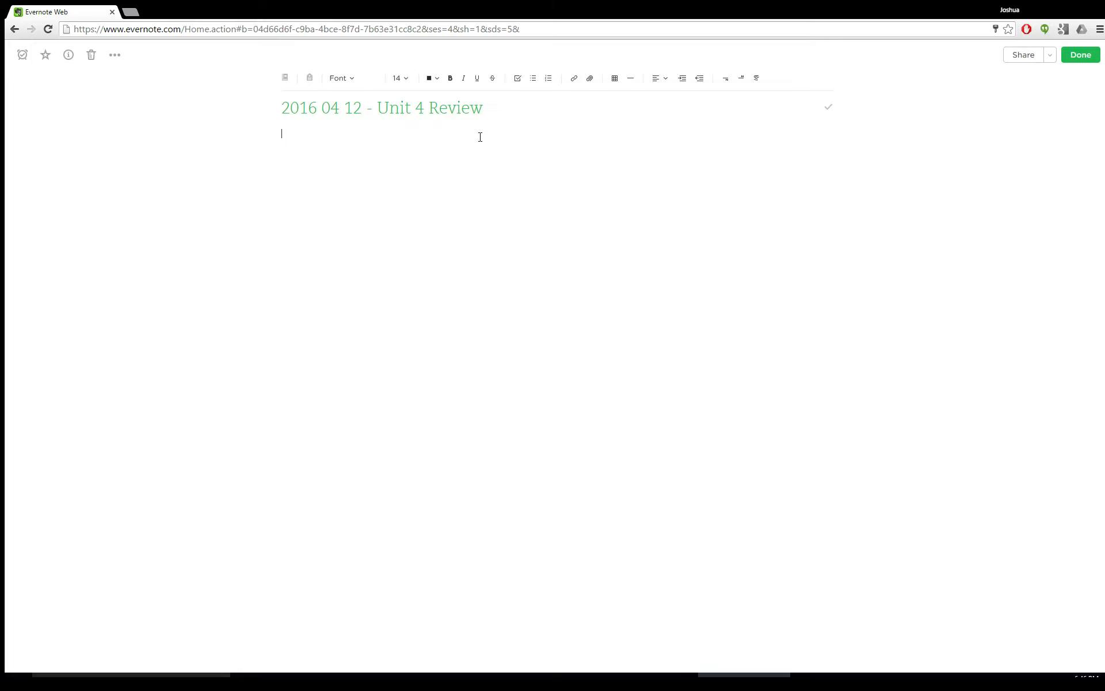
{"action": "type", "text": "Date\t Topic\t Objectives\t Vocabulary for the Day:      Homework from previous class    Homework for next class     Plan for Day Warm up & Attendance (8:00) Do X, Y, Z  Activity one (8:10) Description of activity  Activity two (8:30) Description of activity"}
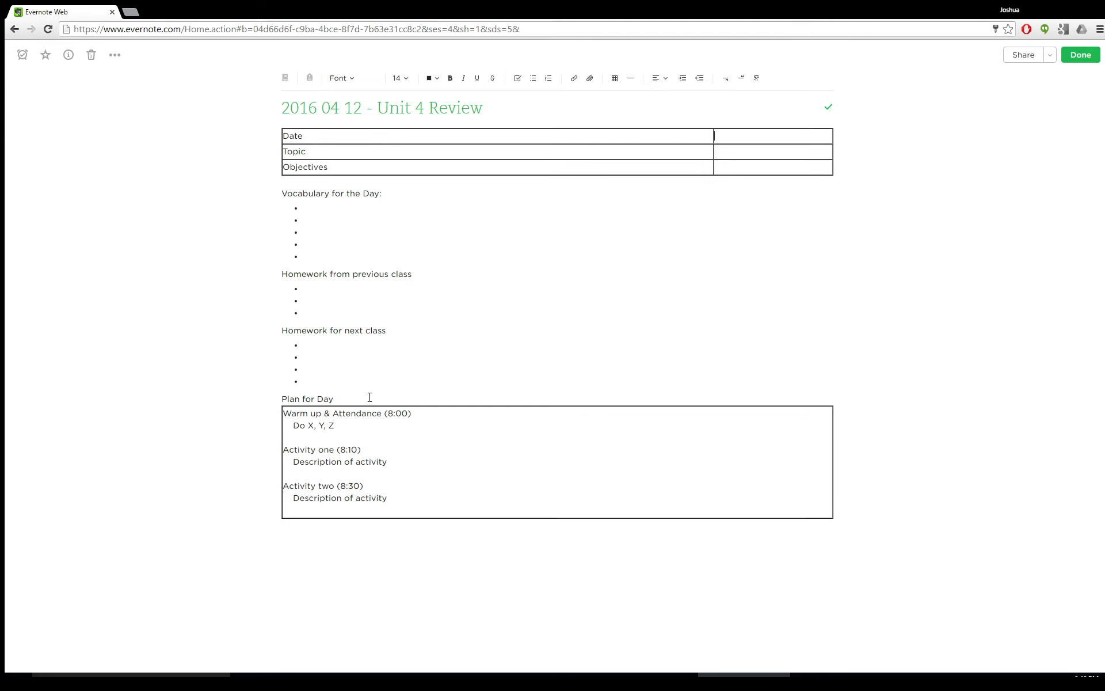
{"action": "left_click", "coordinate": [1081, 55]}
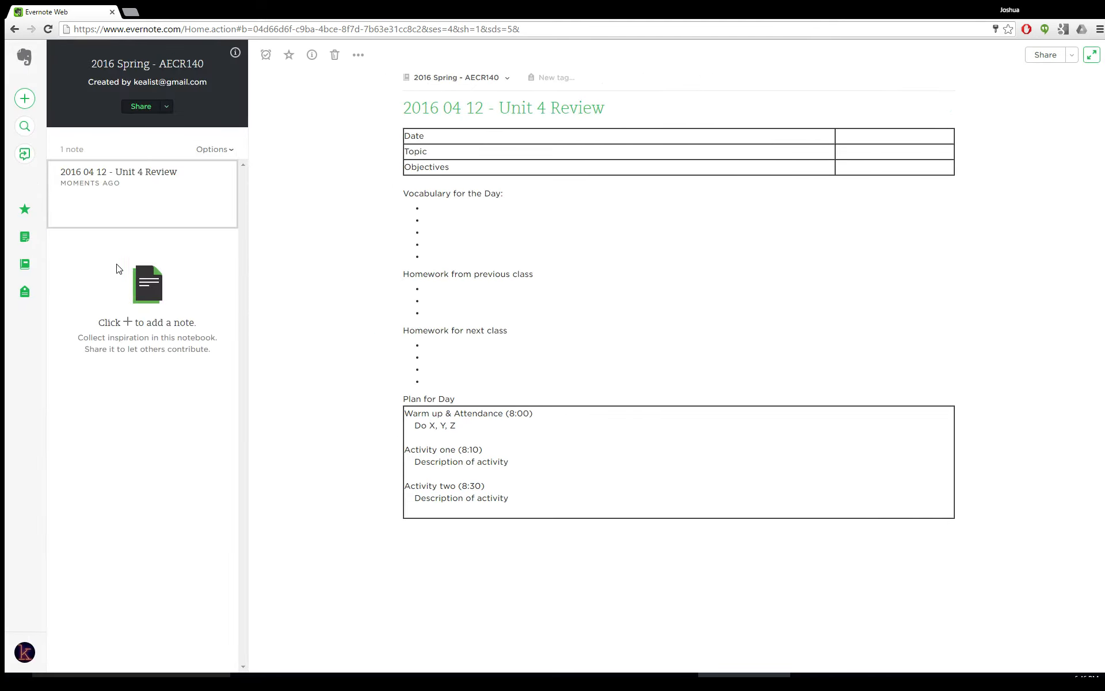
Create another note in the class notebook titled 2016 04 13 - Unit 4 Test
{"action": "left_click", "coordinate": [119, 198]}
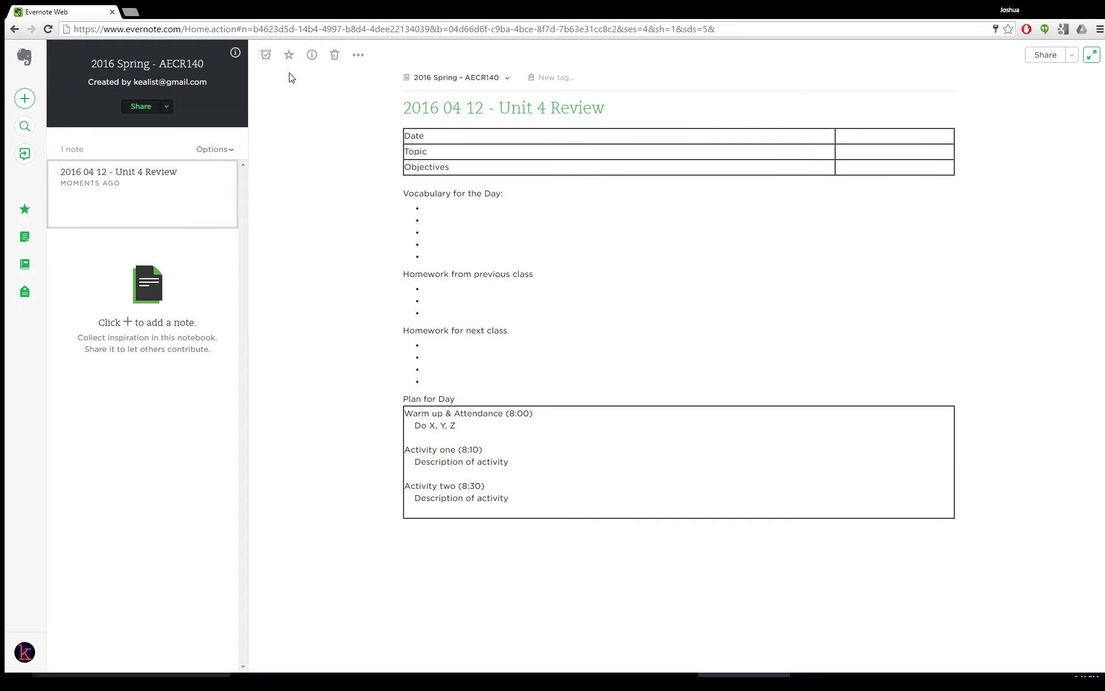
{"action": "left_click", "coordinate": [25, 100]}
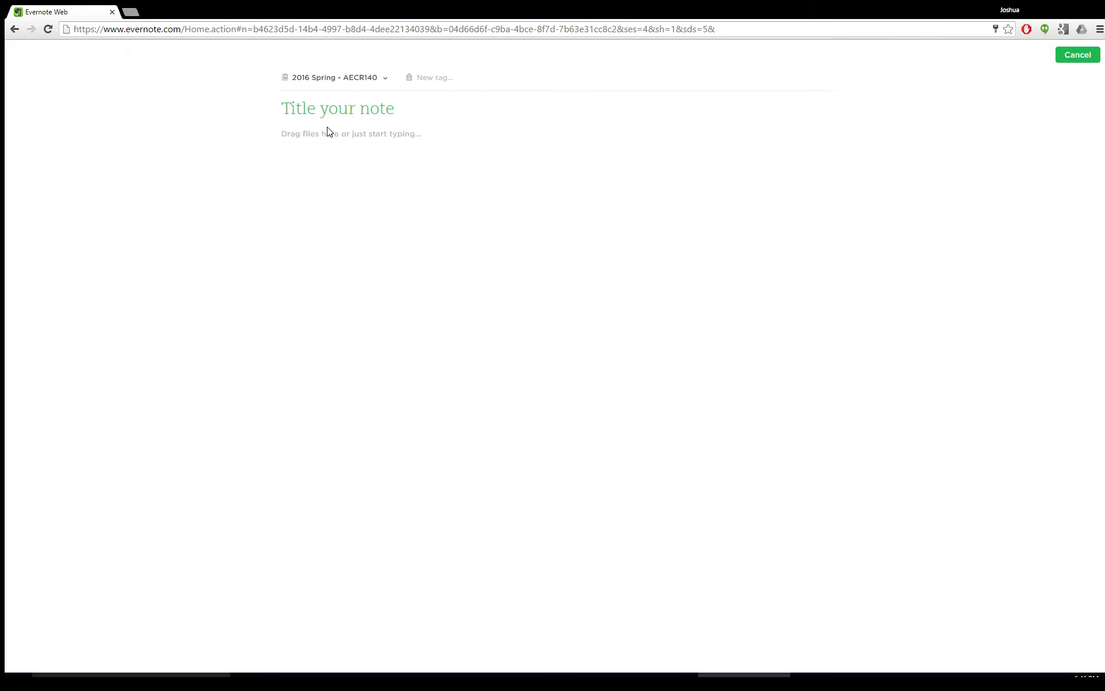
{"action": "type", "text": "2016 04 13"}
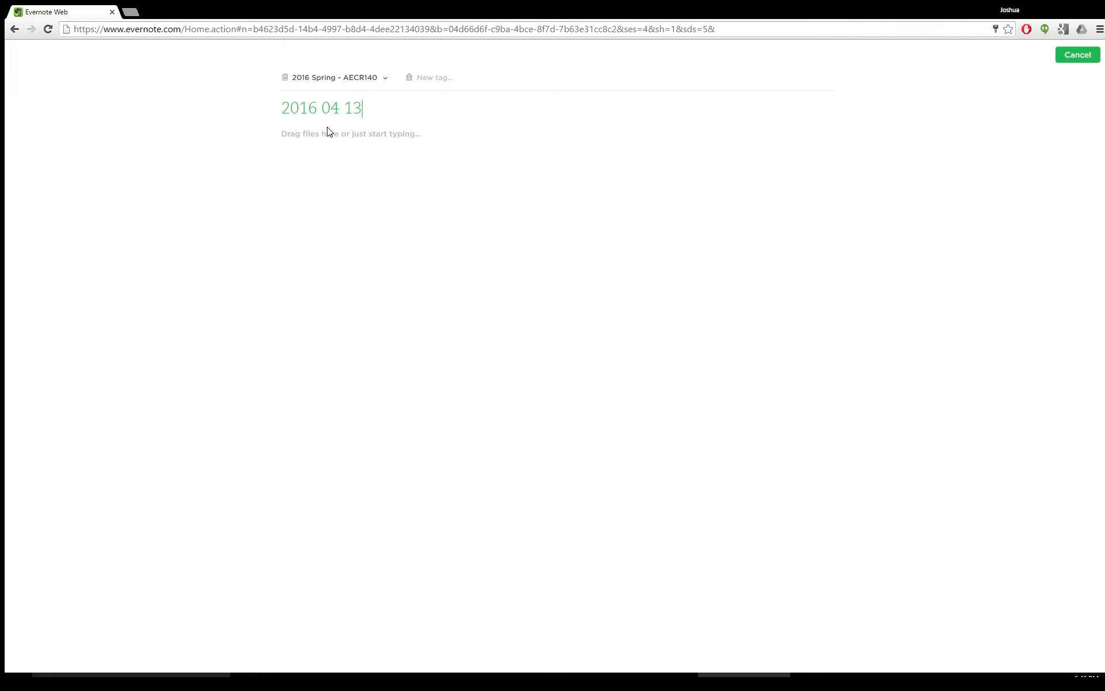
{"action": "type", "text": " - Unit 4 Test"}
Paste the copied lesson plan template into the Unit 4 Test note's body, finish editing, and browse the two class notes
{"action": "left_click", "coordinate": [340, 146]}
{"action": "key", "text": "ctrl+v"}
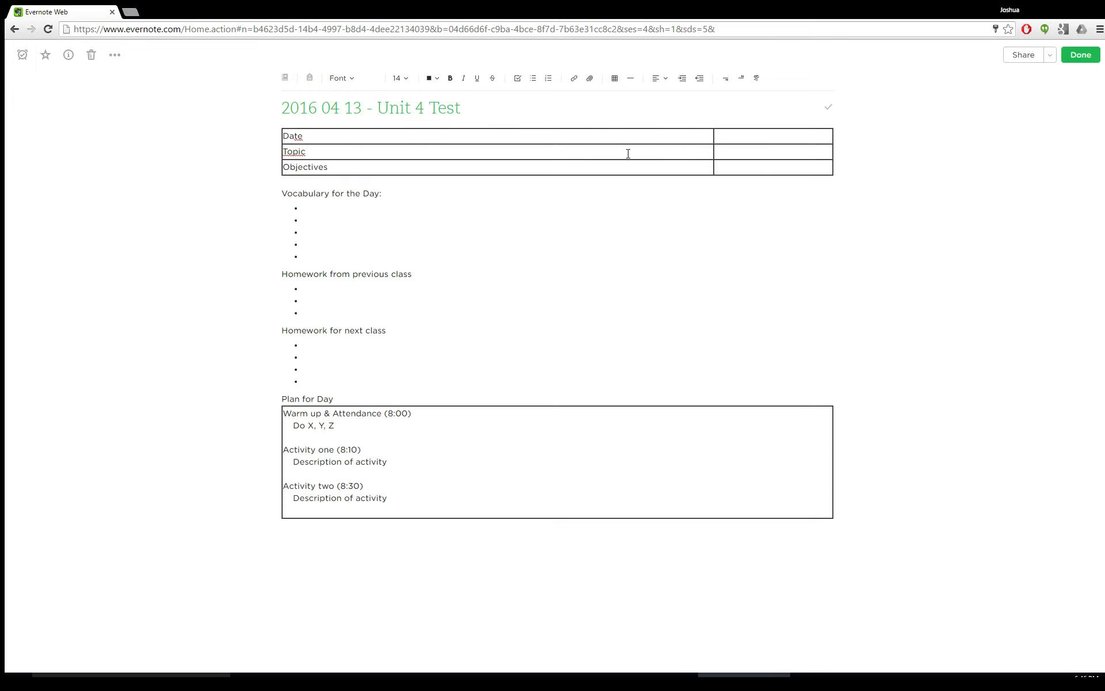
{"action": "left_click", "coordinate": [1083, 59]}
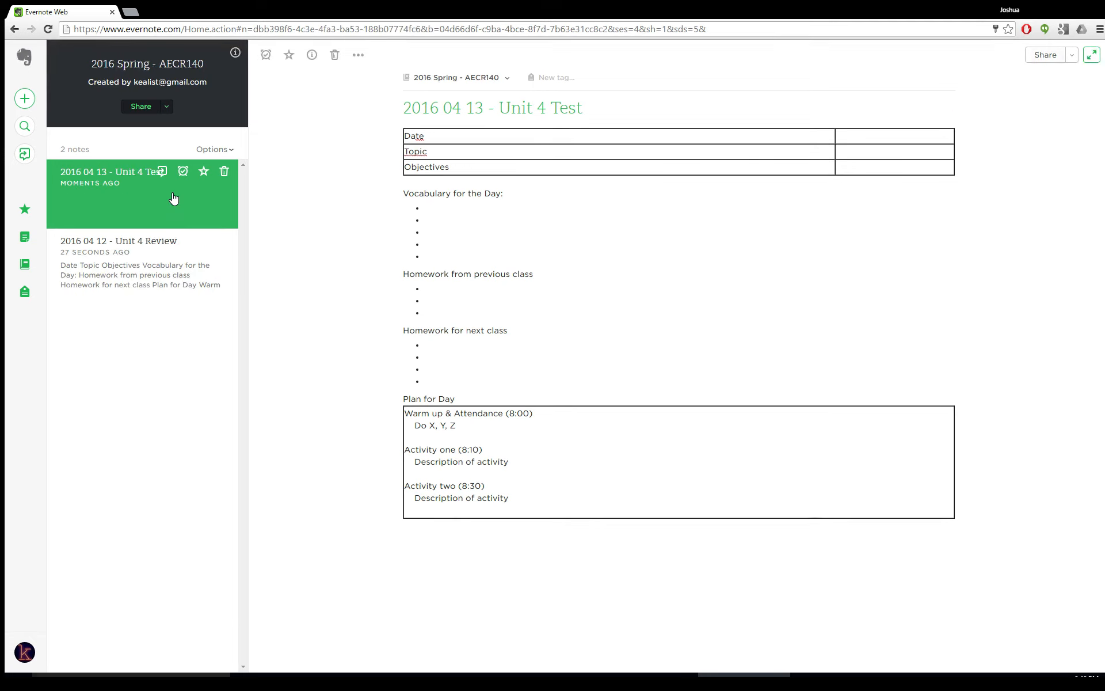
{"action": "left_click", "coordinate": [155, 290]}
{"action": "left_click", "coordinate": [134, 197]}
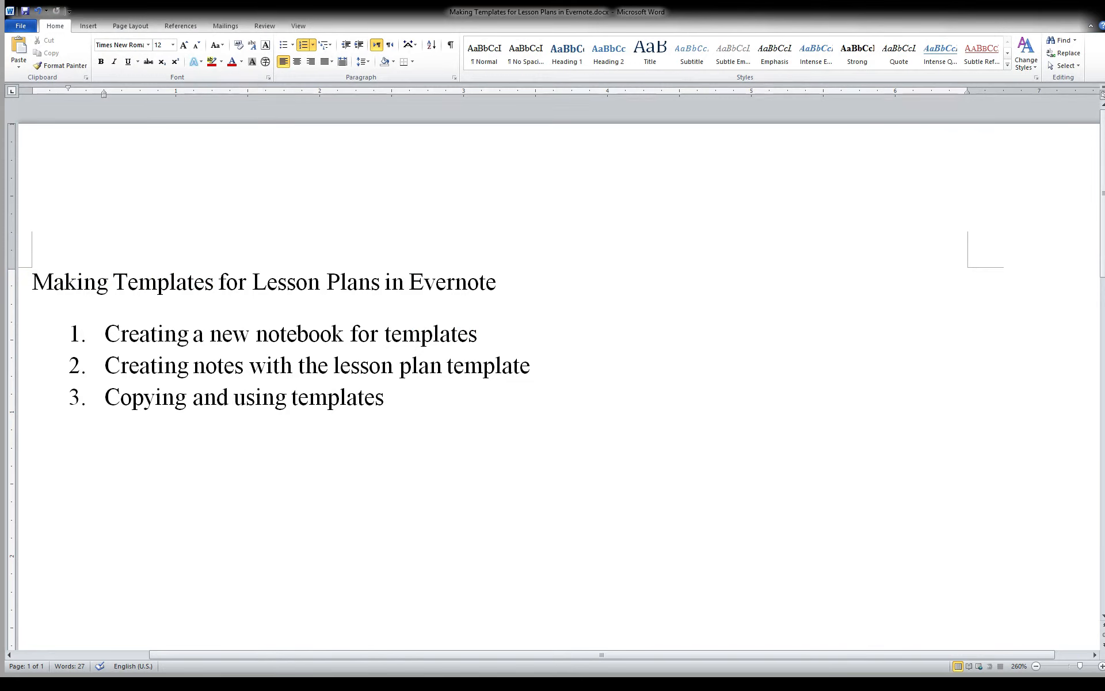
Switch to the Word outline document and highlight its second and third topics in turn
{"action": "left_click_drag", "start_coordinate": [121, 334], "coordinate": [484, 337]}
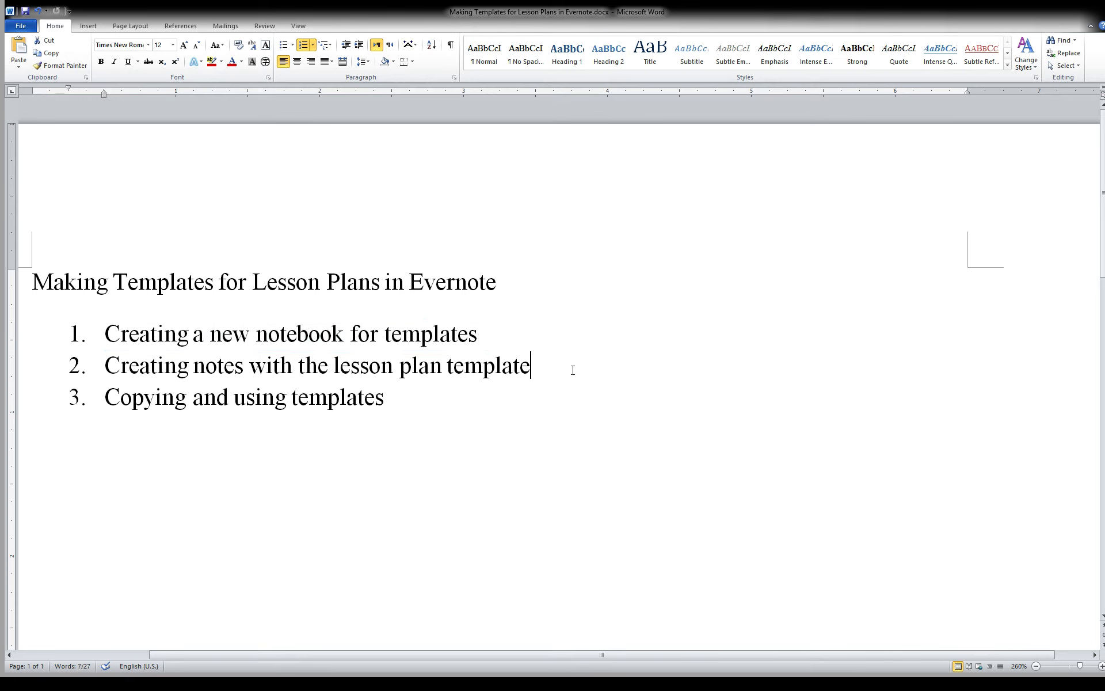
{"action": "left_click_drag", "start_coordinate": [573, 368], "coordinate": [130, 355]}
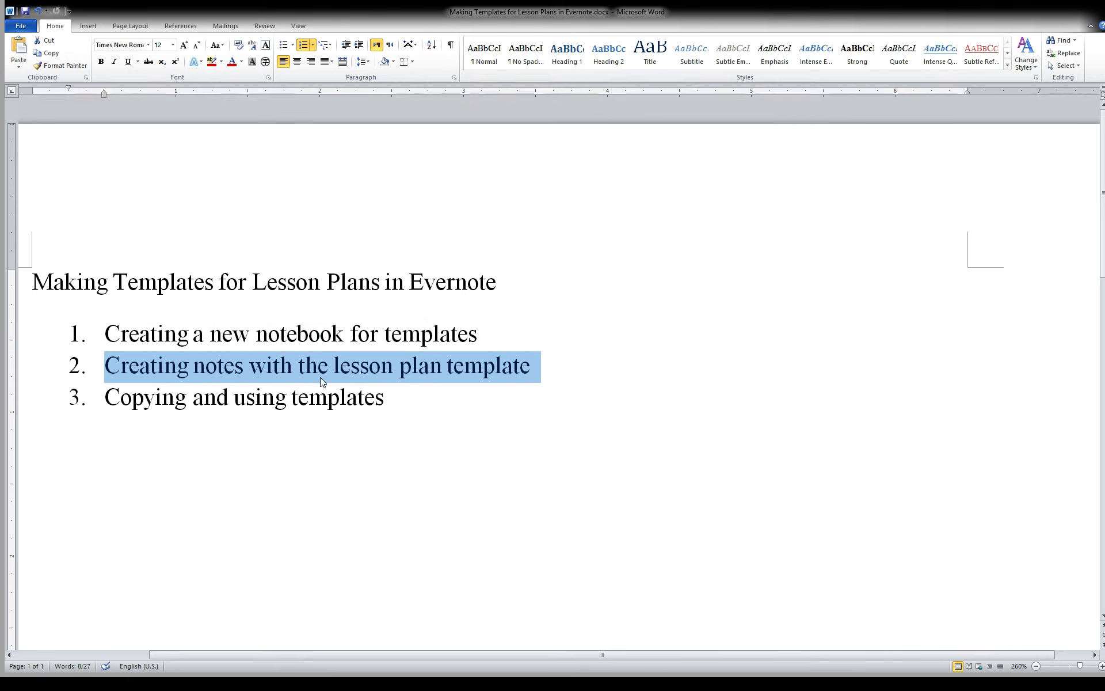
{"action": "left_click_drag", "start_coordinate": [394, 396], "coordinate": [123, 392]}
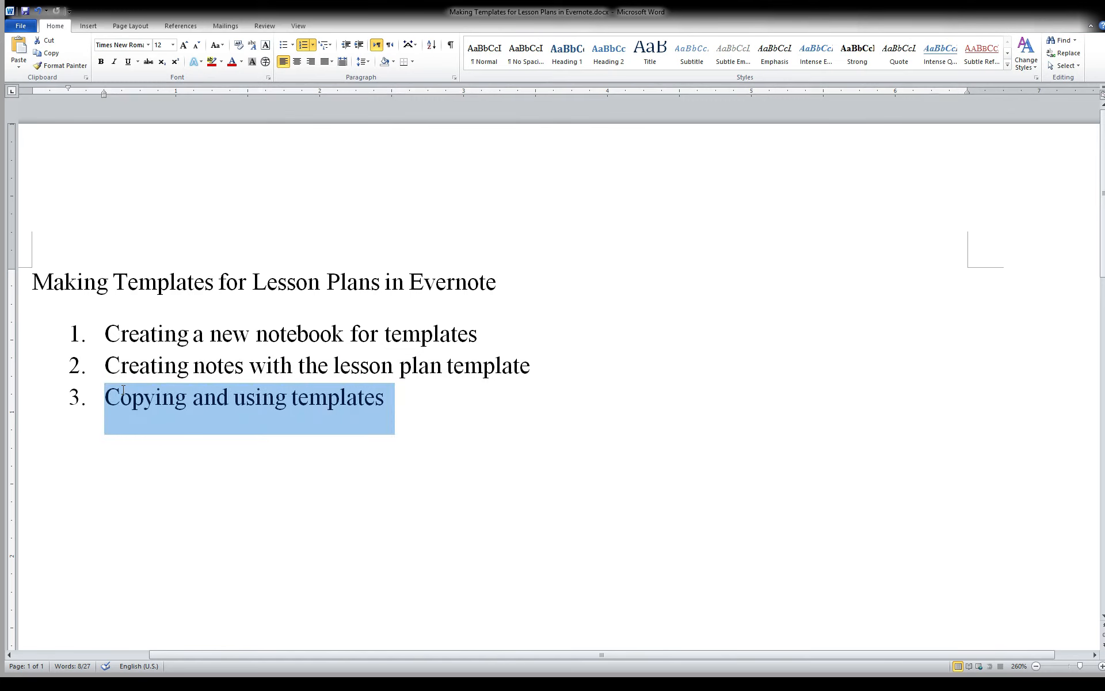